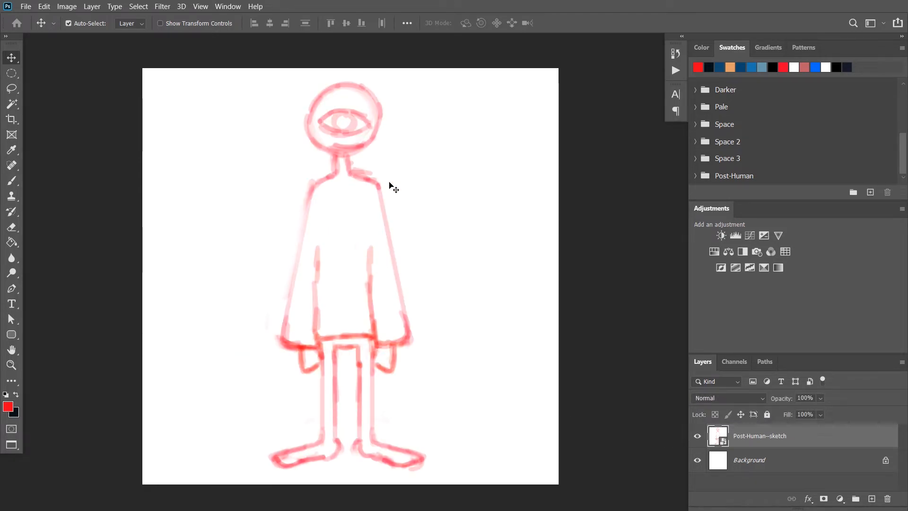
Scale the Post-Human--sketch layer down proportionally around its centre and reduce its opacity to 53%
{"action": "key", "text": "ctrl+t"}
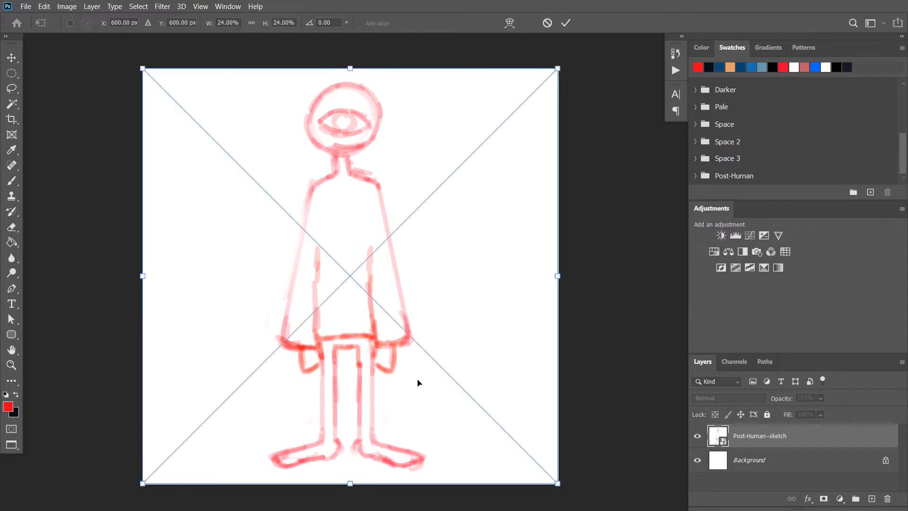
{"action": "mouse_move", "coordinate": [557, 69]}
{"action": "left_mouse_down"}
{"action": "mouse_move", "coordinate": [498, 111]}
{"action": "mouse_move", "coordinate": [531, 83]}
{"action": "mouse_move", "coordinate": [531, 91]}
{"action": "mouse_move", "coordinate": [571, 21]}
{"action": "mouse_move", "coordinate": [555, 71]}
{"action": "mouse_move", "coordinate": [459, 127]}
{"action": "mouse_move", "coordinate": [478, 126]}
{"action": "mouse_move", "coordinate": [523, 89]}
{"action": "mouse_move", "coordinate": [507, 97]}
{"action": "left_mouse_up"}
{"action": "left_click", "coordinate": [566, 24]}
{"action": "scroll", "coordinate": [385, 219], "scroll_direction": "down", "scroll_amount": 1}
{"action": "scroll", "coordinate": [385, 218], "scroll_direction": "down", "scroll_amount": 1}
{"action": "scroll", "coordinate": [385, 219], "scroll_direction": "up", "scroll_amount": 1}
{"action": "scroll", "coordinate": [383, 220], "scroll_direction": "up", "scroll_amount": 1}
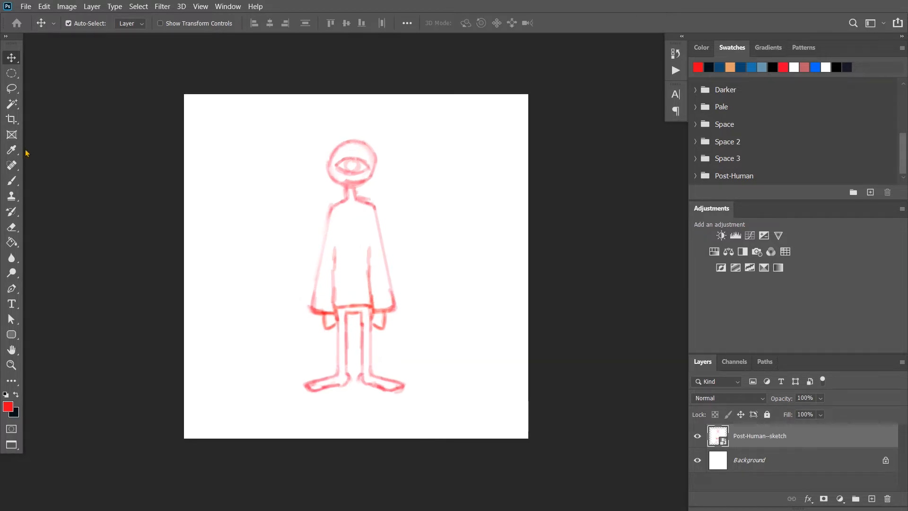
{"action": "scroll", "coordinate": [465, 174], "scroll_direction": "up", "scroll_amount": 2}
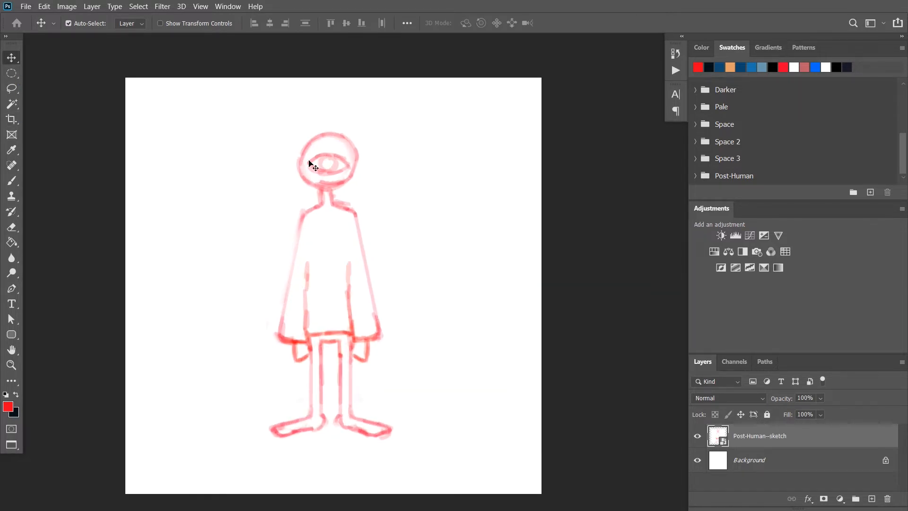
{"action": "mouse_move", "coordinate": [784, 401]}
{"action": "left_mouse_down"}
{"action": "mouse_move", "coordinate": [769, 403]}
{"action": "mouse_move", "coordinate": [781, 401]}
{"action": "left_mouse_up"}
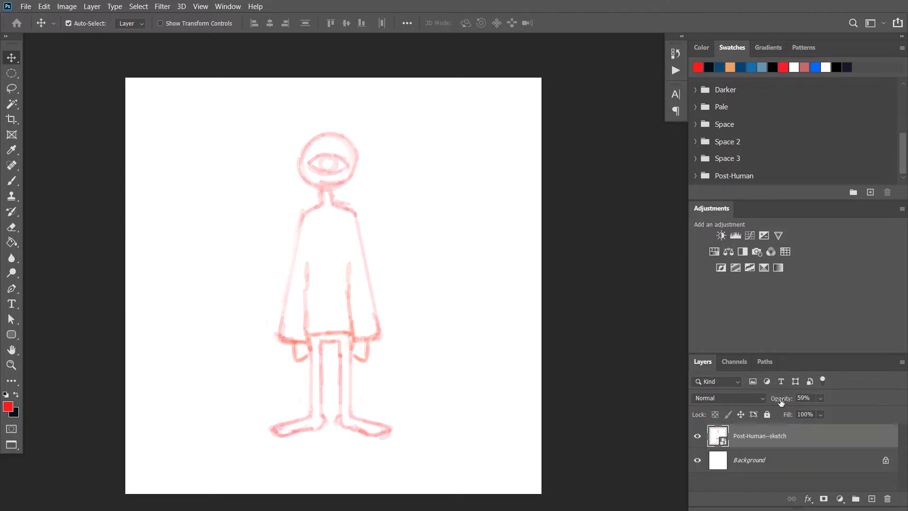
Create a new layer above the sketch and name it Head
{"action": "left_click", "coordinate": [871, 498]}
{"action": "double_click", "coordinate": [743, 436]}
{"action": "type", "text": "HEad"}
{"action": "key", "text": "Return"}
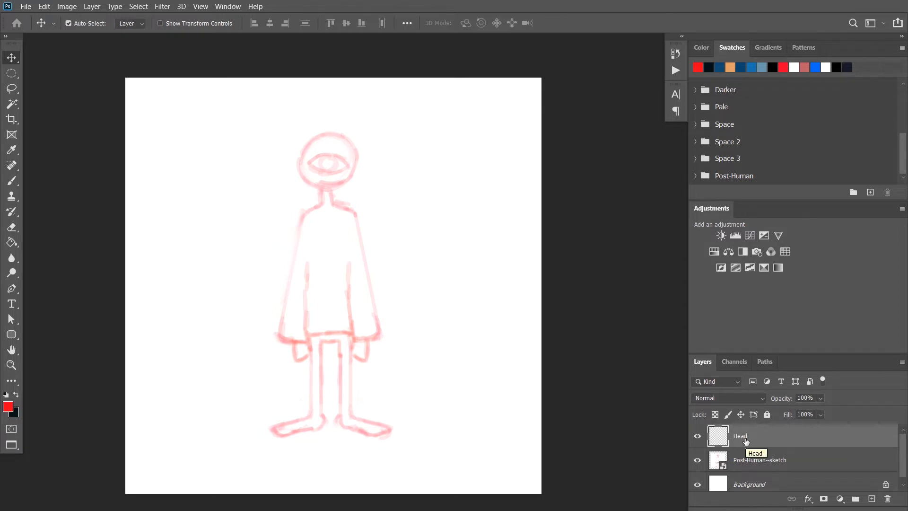
Select a circular area over the sketched head with the Elliptical Marquee tool
{"action": "left_click", "coordinate": [12, 73]}
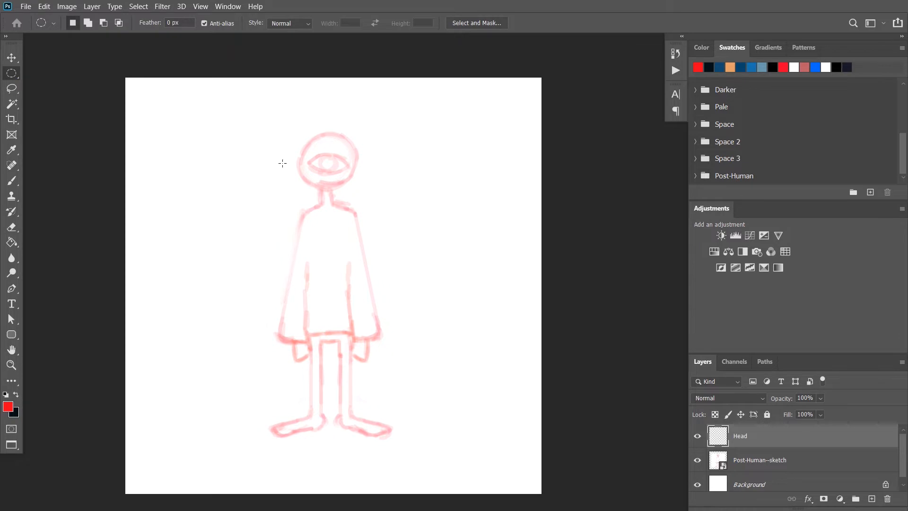
{"action": "scroll", "coordinate": [328, 145], "scroll_direction": "up", "scroll_amount": 2}
{"action": "left_click_drag", "start_coordinate": [282, 126], "coordinate": [409, 218]}
{"action": "key", "text": "shift"}
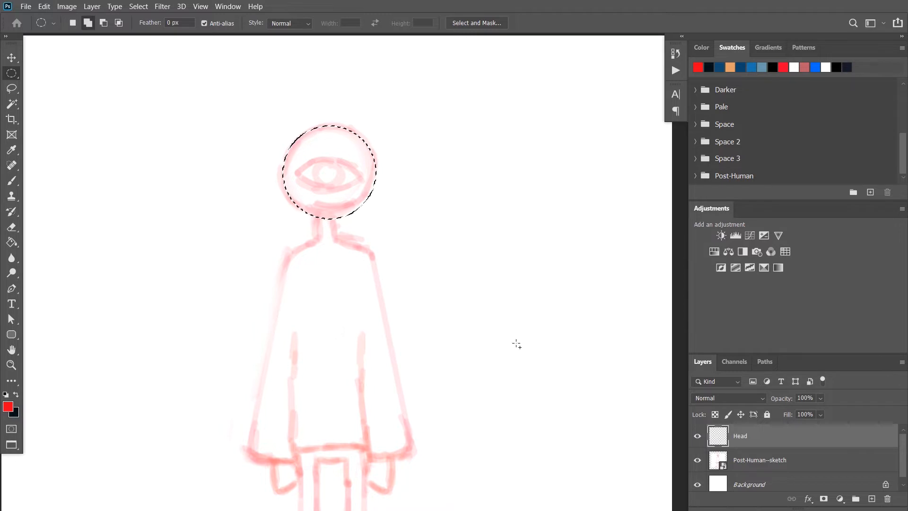
Fill the circular selection with the red foreground color at 100% opacity, then deselect it
{"action": "key", "text": "shift+F5"}
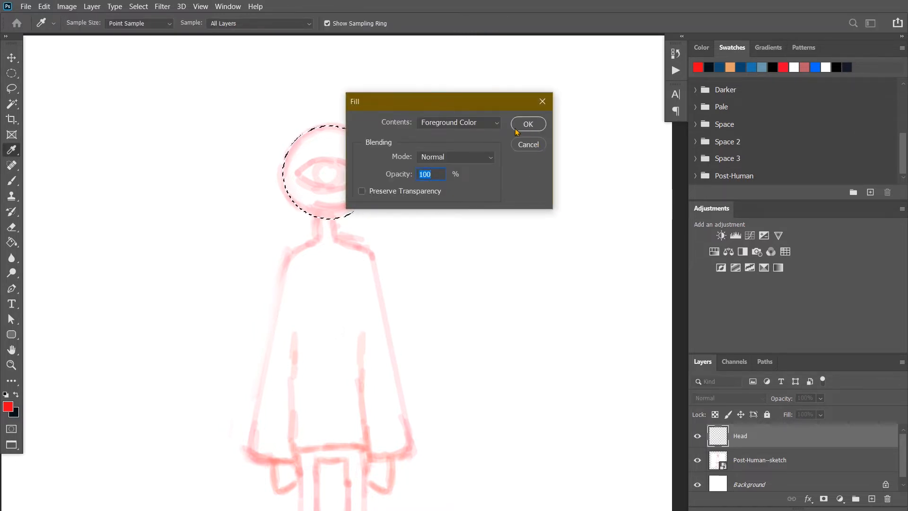
{"action": "left_click", "coordinate": [491, 125]}
{"action": "left_click", "coordinate": [491, 125]}
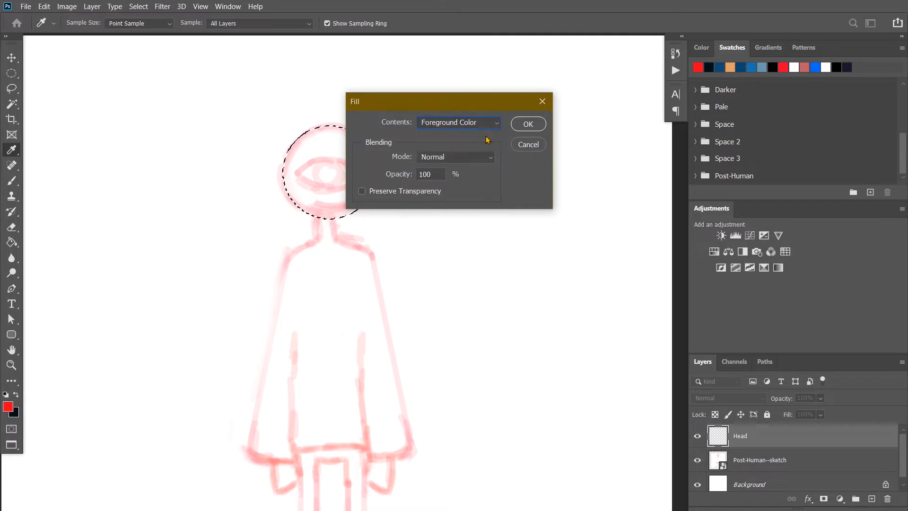
{"action": "left_click", "coordinate": [528, 124]}
{"action": "key", "text": "v"}
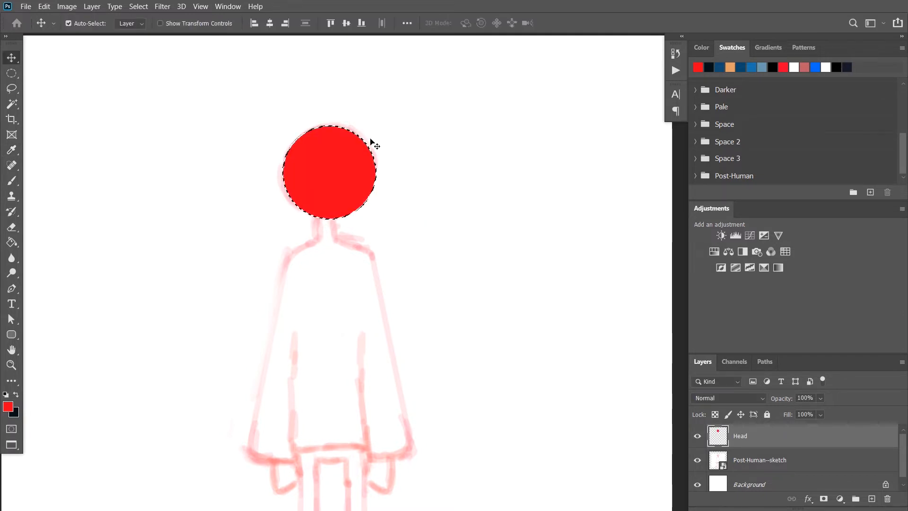
{"action": "key", "text": "ctrl+d"}
Reposition and slightly enlarge the red head circle with Free Transform to fit the sketched head
{"action": "left_click_drag", "start_coordinate": [354, 182], "coordinate": [353, 183]}
{"action": "key", "text": "ctrl+t"}
{"action": "left_click_drag", "start_coordinate": [379, 128], "coordinate": [380, 126]}
{"action": "left_click_drag", "start_coordinate": [360, 160], "coordinate": [345, 162]}
{"action": "key", "text": "Return"}
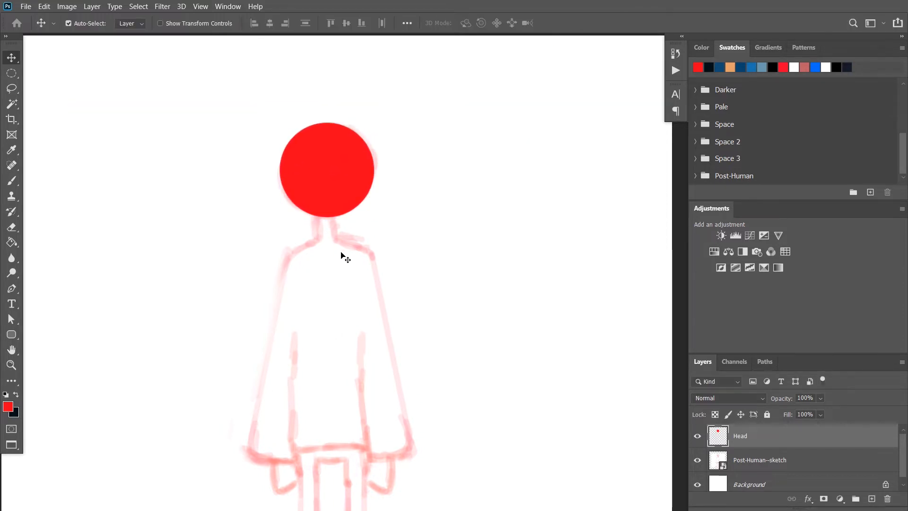
Set the Head layer's opacity to 51% so the sketch shows through
{"action": "scroll", "coordinate": [341, 252], "scroll_direction": "down", "scroll_amount": 1}
{"action": "key", "text": "5"}
{"action": "key", "text": "1"}
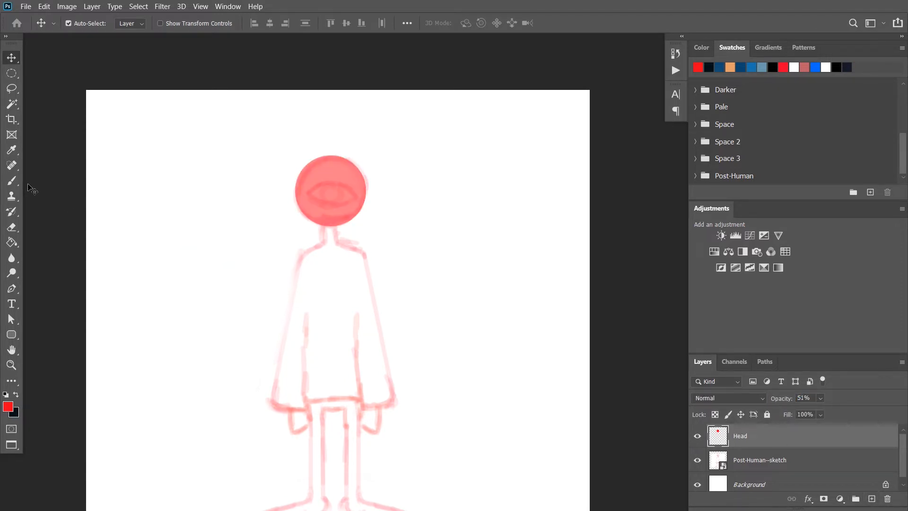
Start a Pen tool path at the head's base and trace the left side of the neck and the left shoulder
{"action": "left_click", "coordinate": [10, 285]}
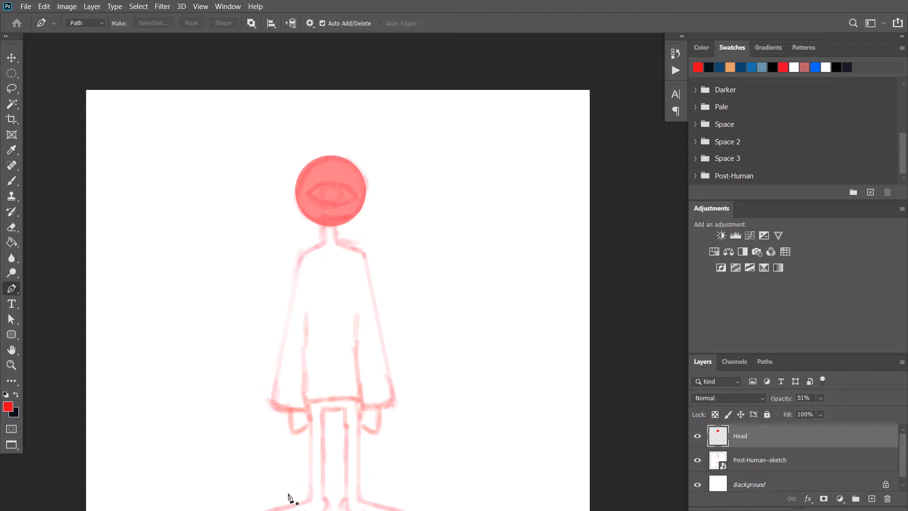
{"action": "left_click_drag", "start_coordinate": [324, 278], "coordinate": [347, 212]}
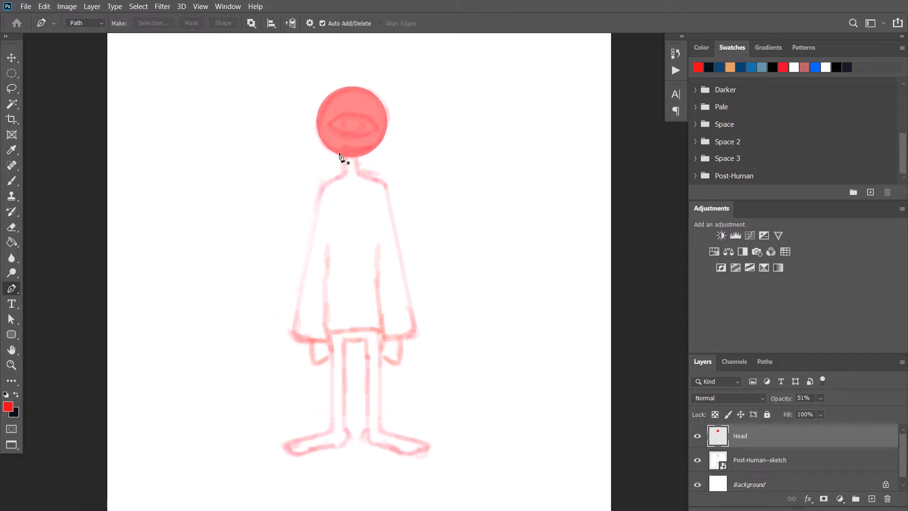
{"action": "scroll", "coordinate": [337, 152], "scroll_direction": "up", "scroll_amount": 3}
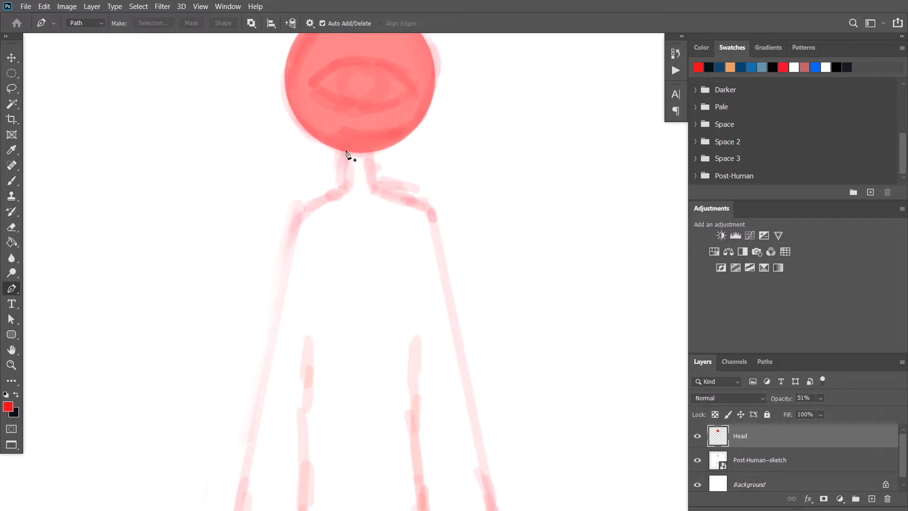
{"action": "left_click", "coordinate": [343, 149]}
{"action": "key", "text": "ctrl+z"}
{"action": "left_click_drag", "start_coordinate": [341, 148], "coordinate": [342, 152]}
{"action": "key", "text": "ctrl+z"}
{"action": "left_click", "coordinate": [341, 149]}
{"action": "left_click_drag", "start_coordinate": [340, 184], "coordinate": [332, 188]}
{"action": "scroll", "coordinate": [314, 192], "scroll_direction": "down", "scroll_amount": 5}
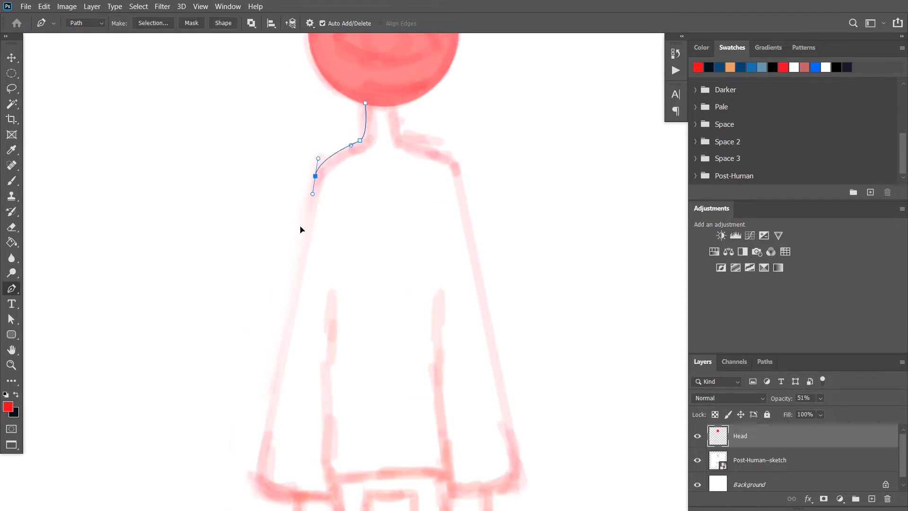
Continue the path down the left sleeve's outer edge, around its curved hem and up the inner edge to the armpit
{"action": "left_click", "coordinate": [278, 364]}
{"action": "left_click_drag", "start_coordinate": [351, 365], "coordinate": [357, 361]}
{"action": "left_click", "coordinate": [354, 166]}
{"action": "scroll", "coordinate": [350, 227], "scroll_direction": "up", "scroll_amount": 5}
{"action": "scroll", "coordinate": [347, 283], "scroll_direction": "right", "scroll_amount": 2}
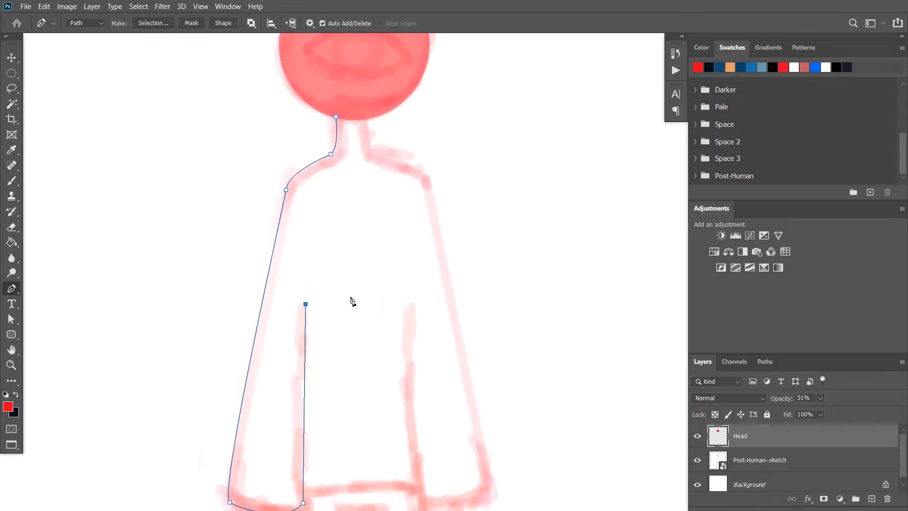
{"action": "left_click", "coordinate": [354, 114]}
{"action": "key", "text": "ctrl+z"}
{"action": "left_click", "coordinate": [353, 113]}
{"action": "left_click", "coordinate": [336, 117]}
{"action": "key", "text": "ctrl+z"}
{"action": "key", "text": "ctrl+z"}
{"action": "key", "text": "ctrl+z"}
Extend the arm path across to the body's centre, up to the neck, and close it at the starting point
{"action": "left_click", "coordinate": [348, 303], "text": "shift"}
{"action": "left_click", "coordinate": [348, 117], "text": "shift"}
{"action": "left_click", "coordinate": [335, 117]}
{"action": "scroll", "coordinate": [331, 236], "scroll_direction": "down", "scroll_amount": 5}
{"action": "key", "text": "v"}
{"action": "left_click", "coordinate": [225, 378]}
{"action": "key", "text": "a"}
{"action": "left_click", "coordinate": [301, 357]}
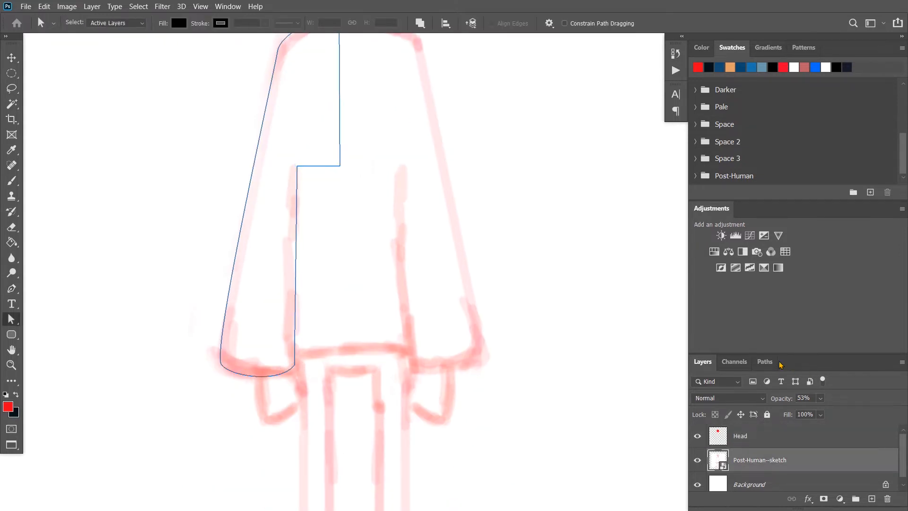
Save the work path under the name Arm and load it as a selection
{"action": "left_click", "coordinate": [763, 363]}
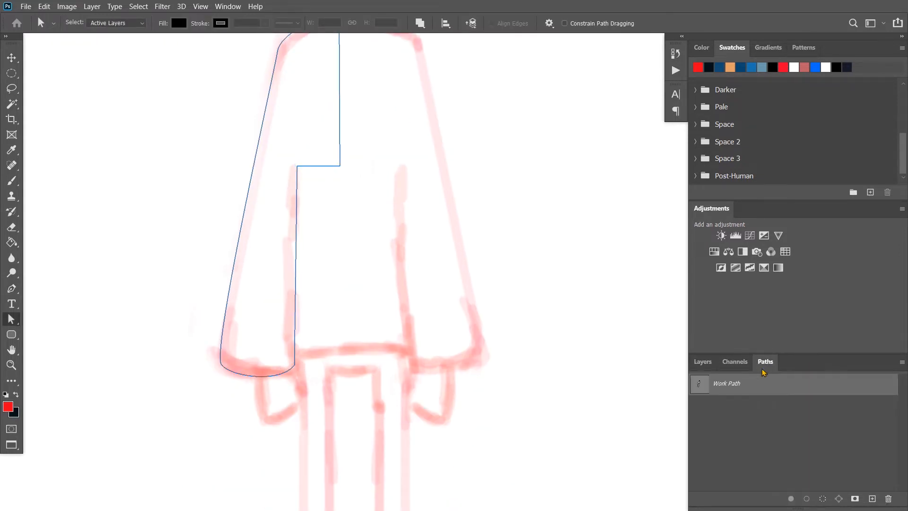
{"action": "double_click", "coordinate": [732, 384]}
{"action": "type", "text": "Arm"}
{"action": "key", "text": "Return"}
{"action": "left_click", "coordinate": [702, 384], "text": "ctrl"}
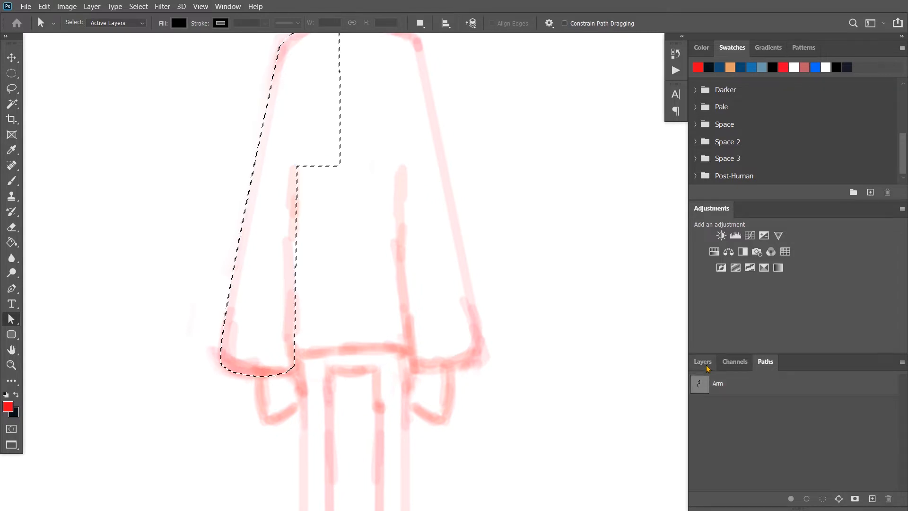
Create a new layer above Head and name it L ARM
{"action": "left_click", "coordinate": [702, 362]}
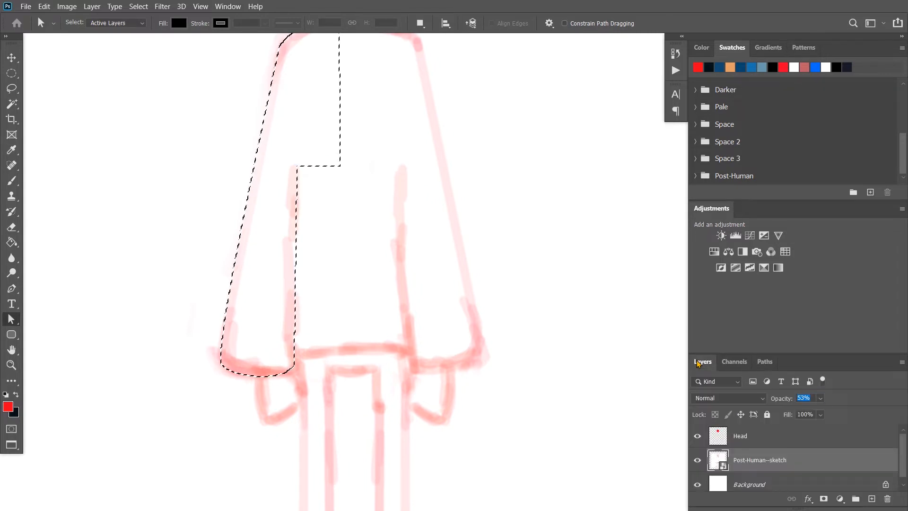
{"action": "left_click", "coordinate": [799, 443]}
{"action": "left_click", "coordinate": [870, 498]}
{"action": "double_click", "coordinate": [744, 435]}
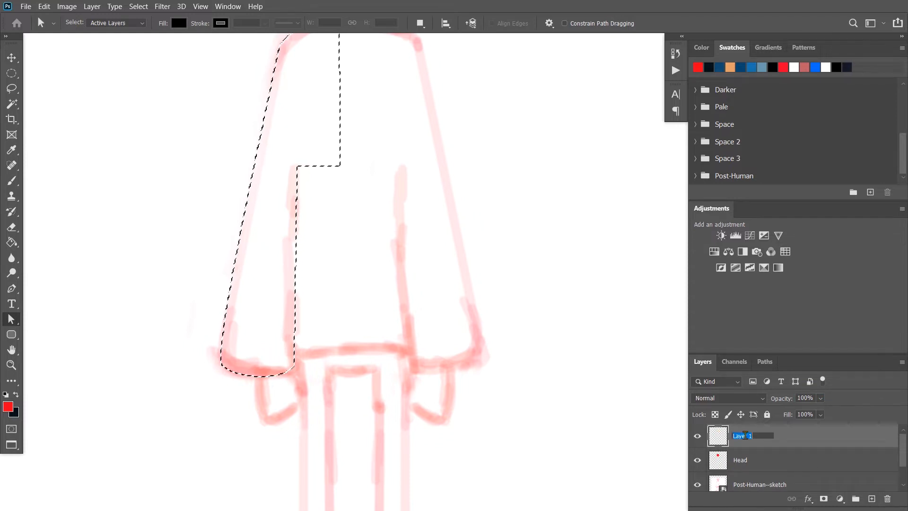
{"action": "type", "text": "L ARM"}
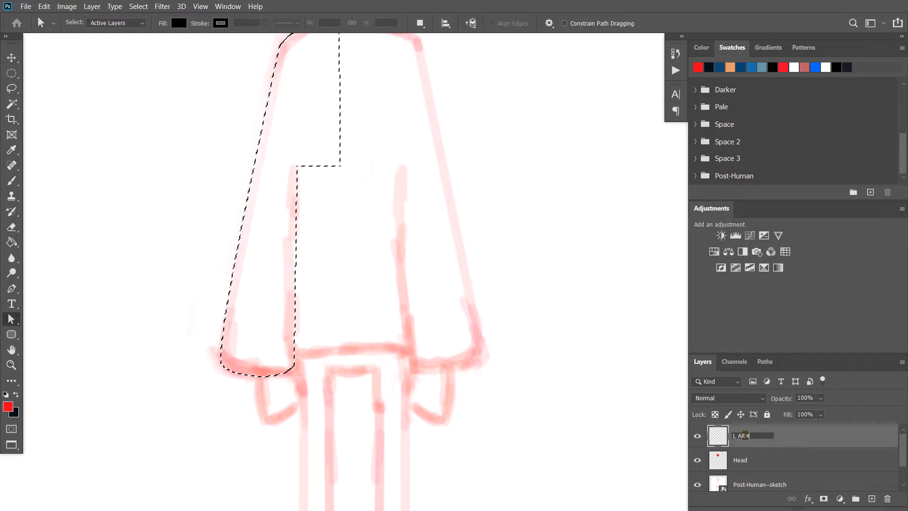
{"action": "key", "text": "Return"}
Fill the arm selection with the foreground color, deselect it, and set the L ARM layer's opacity to 53%
{"action": "key", "text": "i"}
{"action": "key", "text": "shift+F5"}
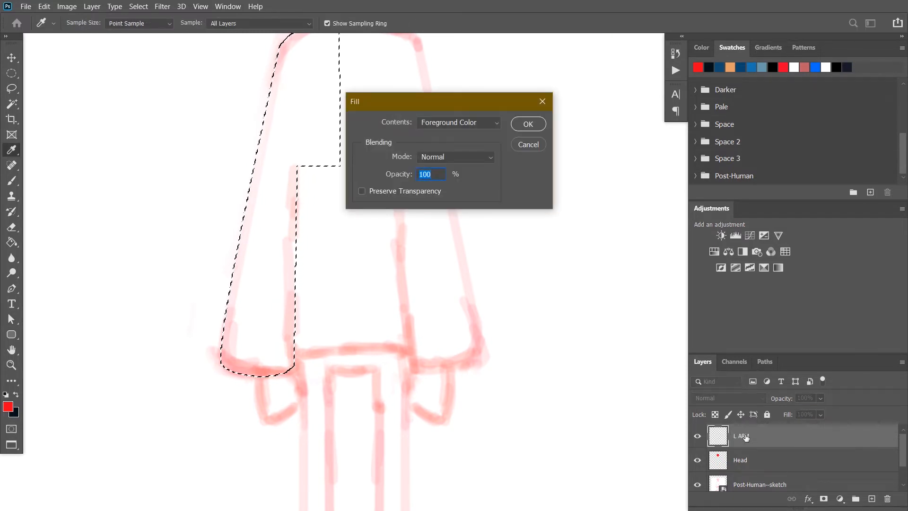
{"action": "key", "text": "Return"}
{"action": "key", "text": "ctrl+d"}
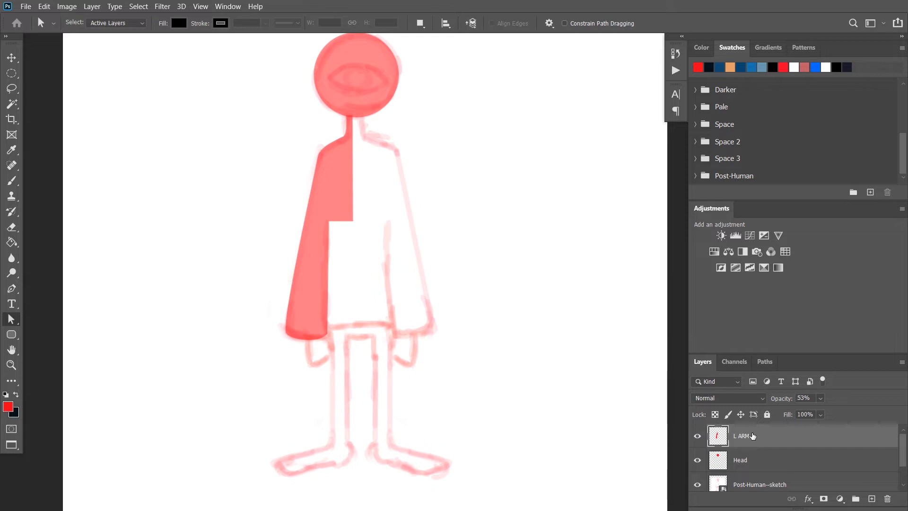
Duplicate the L ARM layer and flip the copy horizontally
{"action": "key", "text": "ctrl+j"}
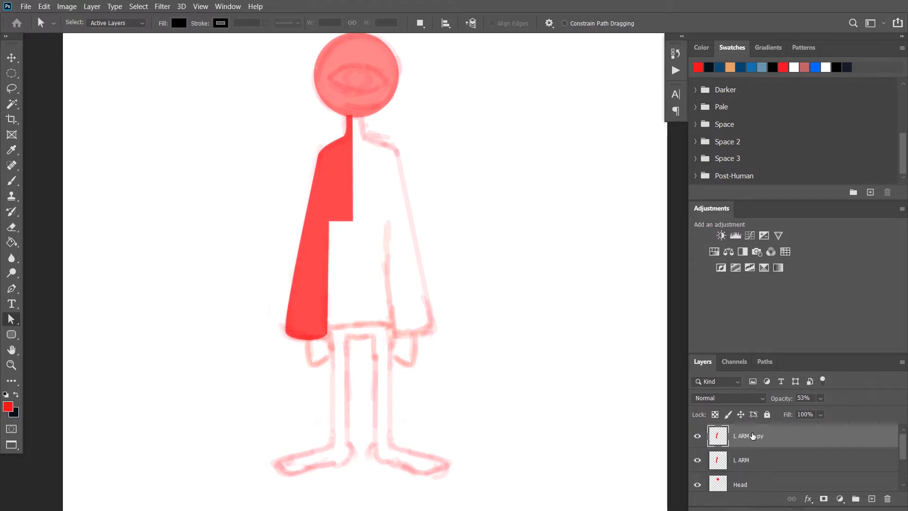
{"action": "key", "text": "ctrl+t"}
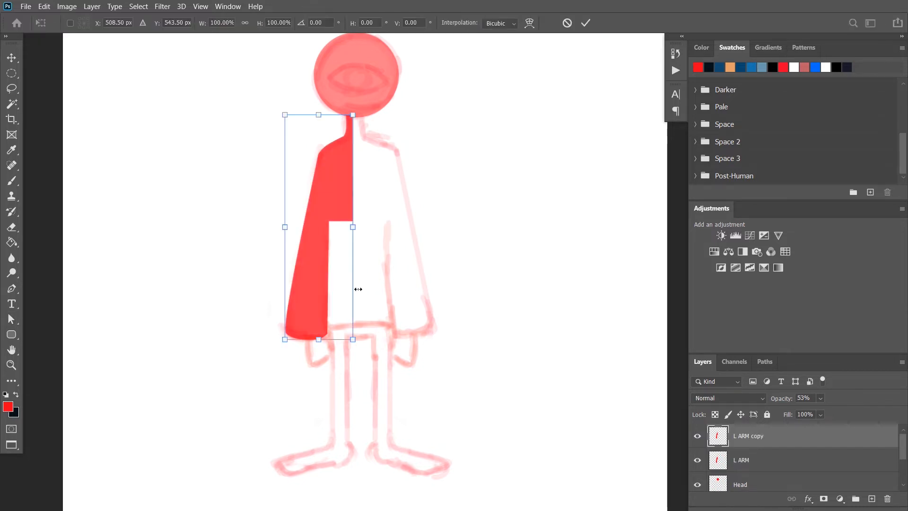
{"action": "right_click", "coordinate": [317, 248]}
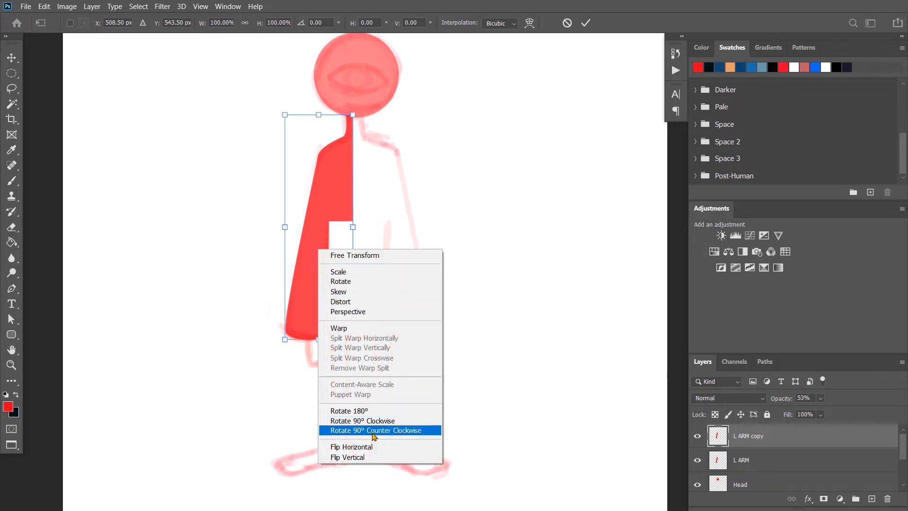
{"action": "left_click", "coordinate": [351, 446]}
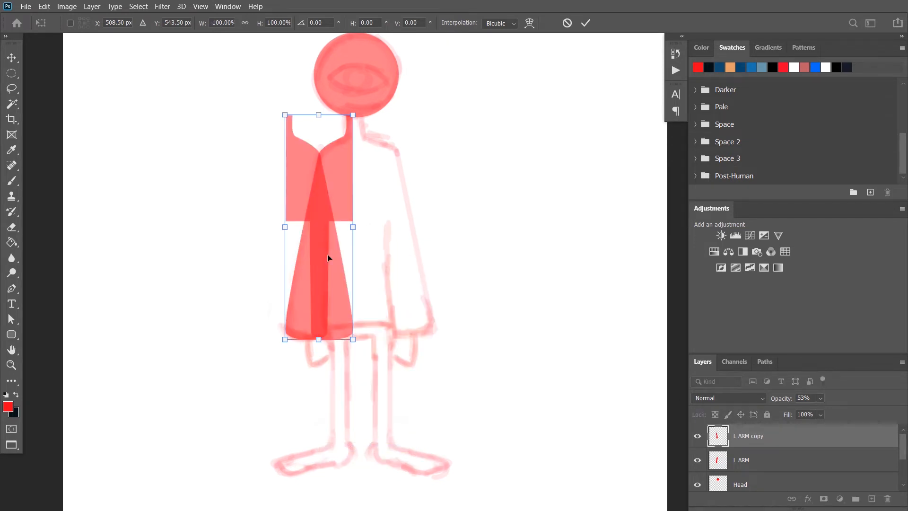
Move the flipped arm copy to the right side so that its inner edge meets the left half at the body's centre
{"action": "left_click_drag", "start_coordinate": [323, 206], "coordinate": [382, 184]}
{"action": "scroll", "coordinate": [359, 127], "scroll_direction": "up", "scroll_amount": 1}
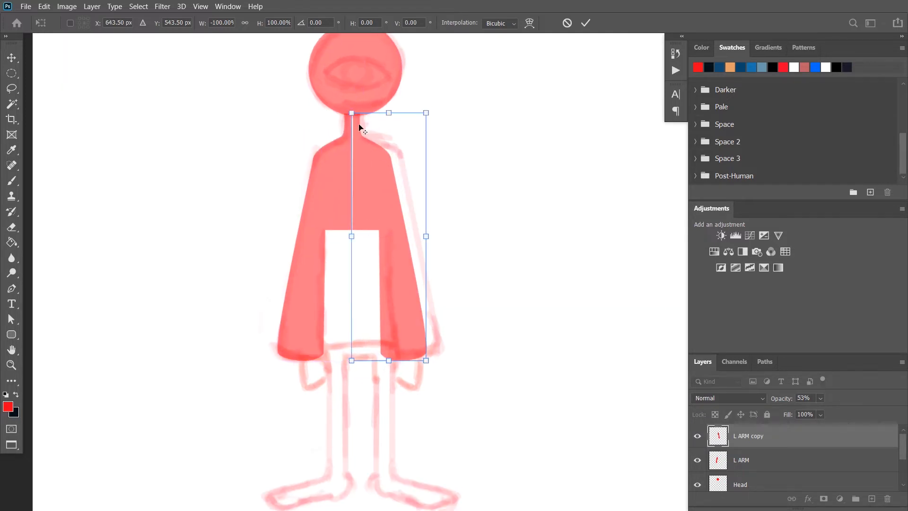
{"action": "scroll", "coordinate": [359, 165], "scroll_direction": "up", "scroll_amount": 5}
{"action": "left_click_drag", "start_coordinate": [377, 163], "coordinate": [374, 163]}
{"action": "left_click_drag", "start_coordinate": [380, 116], "coordinate": [385, 302]}
{"action": "scroll", "coordinate": [352, 182], "scroll_direction": "up", "scroll_amount": 5}
{"action": "left_click_drag", "start_coordinate": [352, 181], "coordinate": [350, 180]}
{"action": "key", "text": "Return"}
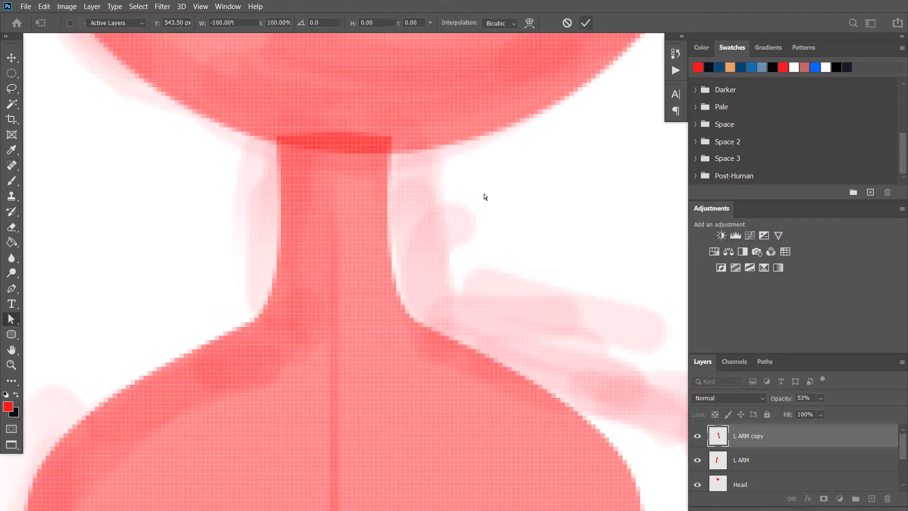
Centre the head circle over the neck and nudge the flipped arm copy sideways to clean up the centre seam
{"action": "scroll", "coordinate": [483, 194], "scroll_direction": "down", "scroll_amount": 10}
{"action": "scroll", "coordinate": [512, 202], "scroll_direction": "up", "scroll_amount": 5}
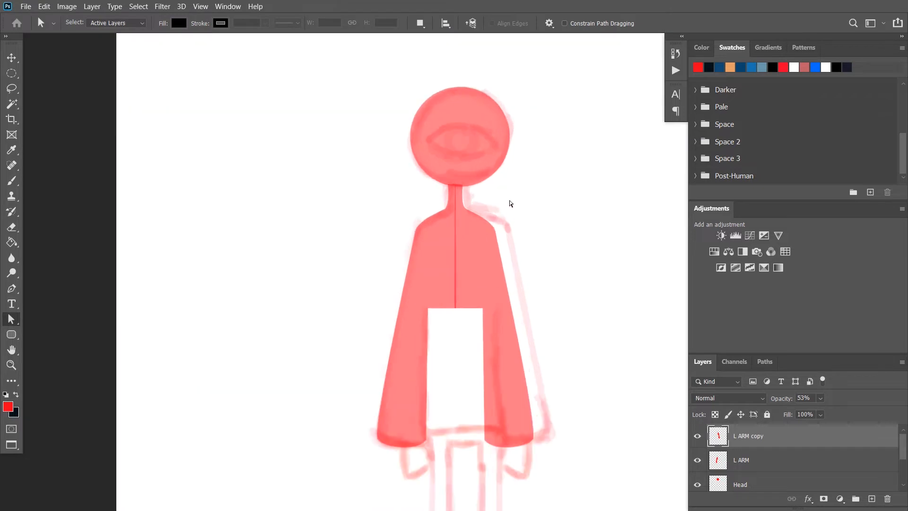
{"action": "left_click_drag", "start_coordinate": [530, 206], "coordinate": [477, 180]}
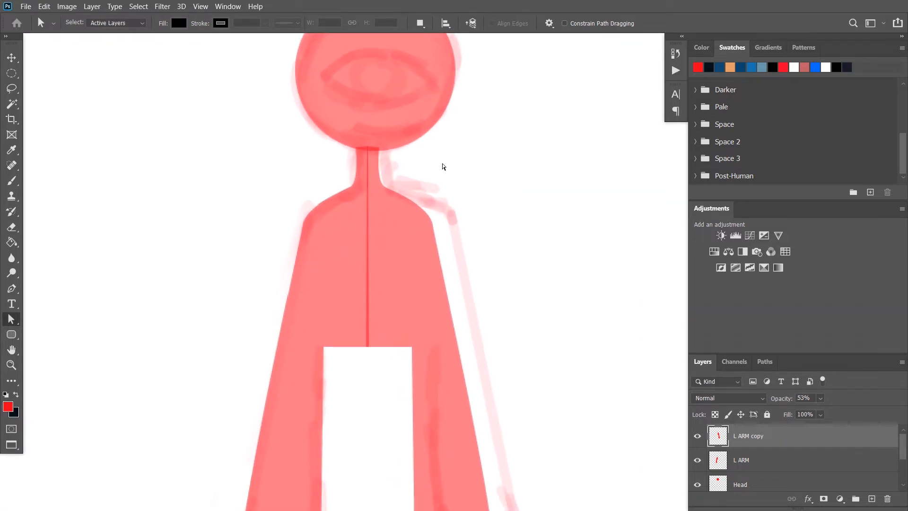
{"action": "scroll", "coordinate": [443, 166], "scroll_direction": "down", "scroll_amount": 2}
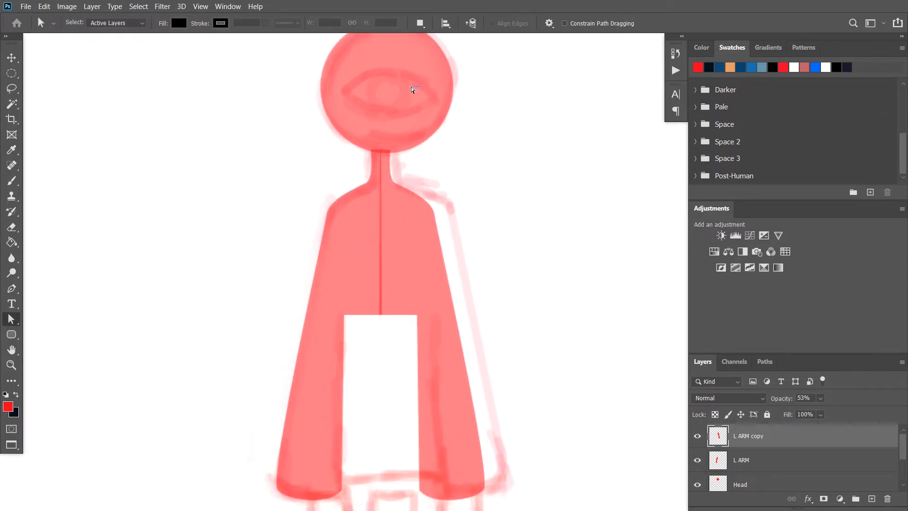
{"action": "key", "text": "v"}
{"action": "left_click_drag", "start_coordinate": [408, 102], "coordinate": [401, 103]}
{"action": "scroll", "coordinate": [397, 347], "scroll_direction": "up", "scroll_amount": 5}
{"action": "left_click_drag", "start_coordinate": [382, 192], "coordinate": [389, 193]}
{"action": "left_click_drag", "start_coordinate": [389, 193], "coordinate": [422, 403]}
{"action": "scroll", "coordinate": [422, 403], "scroll_direction": "down", "scroll_amount": 5}
{"action": "scroll", "coordinate": [366, 197], "scroll_direction": "up", "scroll_amount": 3}
Trace the left leg's outer edge from the hip down and around the toes and sole with the Pen tool
{"action": "key", "text": "p"}
{"action": "left_click", "coordinate": [367, 205]}
{"action": "left_click_drag", "start_coordinate": [369, 310], "coordinate": [366, 318]}
{"action": "left_click_drag", "start_coordinate": [248, 361], "coordinate": [247, 379]}
{"action": "left_click_drag", "start_coordinate": [308, 387], "coordinate": [340, 374]}
{"action": "left_click_drag", "start_coordinate": [381, 373], "coordinate": [408, 374]}
Continue the leg path around the heel and ankle, up the inner leg and across towards the body's centre
{"action": "left_click_drag", "start_coordinate": [419, 336], "coordinate": [415, 323]}
{"action": "left_click_drag", "start_coordinate": [407, 307], "coordinate": [407, 289]}
{"action": "left_click_drag", "start_coordinate": [407, 94], "coordinate": [396, 168]}
{"action": "left_click", "coordinate": [396, 151]}
{"action": "scroll", "coordinate": [390, 244], "scroll_direction": "down", "scroll_amount": 3}
{"action": "left_click", "coordinate": [390, 244]}
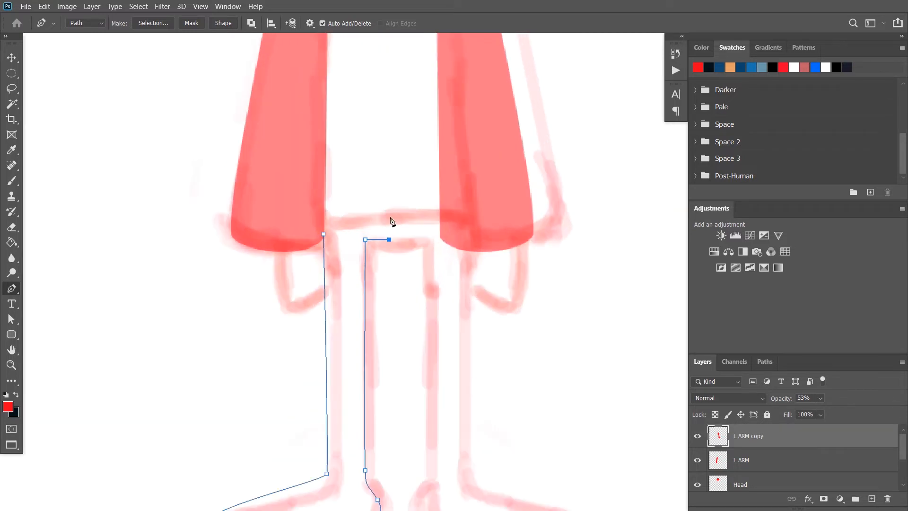
Show the rulers, place a vertical guide on the body's centre line, and align the leg path's end point with it
{"action": "key", "text": "ctrl+r"}
{"action": "left_click_drag", "start_coordinate": [5, 477], "coordinate": [446, 378]}
{"action": "key", "text": "a"}
{"action": "scroll", "coordinate": [400, 358], "scroll_direction": "up", "scroll_amount": 5}
{"action": "left_click_drag", "start_coordinate": [415, 346], "coordinate": [391, 347]}
{"action": "scroll", "coordinate": [406, 316], "scroll_direction": "down", "scroll_amount": 3}
Extend the leg path up the centre guide to the waist and across to the outer hip
{"action": "key", "text": "p"}
{"action": "left_click", "coordinate": [403, 298]}
{"action": "left_click", "coordinate": [345, 299]}
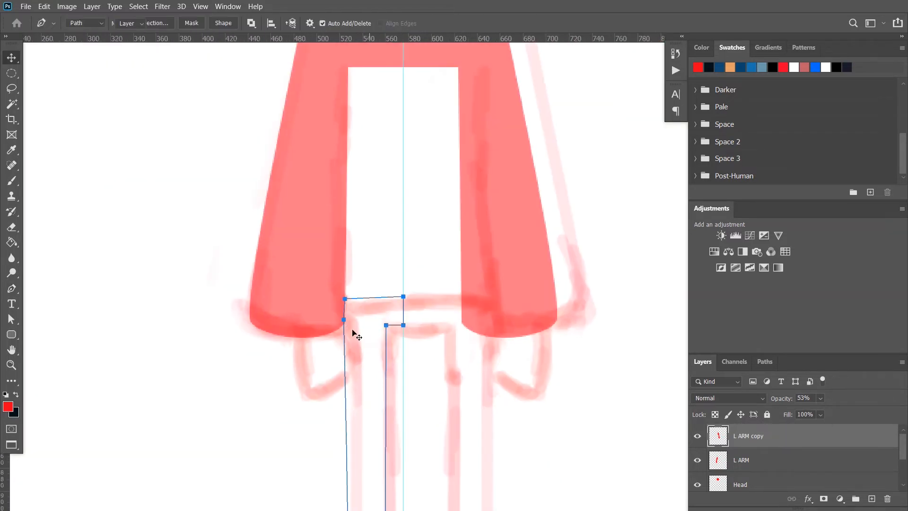
Convert the leg path to a selection and fill it with the foreground colour on a new layer named L LEG
{"action": "key", "text": "a"}
{"action": "key", "text": "p"}
{"action": "key", "text": "a"}
{"action": "left_click", "coordinate": [180, 419]}
{"action": "scroll", "coordinate": [338, 299], "scroll_direction": "down", "scroll_amount": 4}
{"action": "key", "text": "v"}
{"action": "left_click", "coordinate": [380, 308]}
{"action": "key", "text": "ctrl+Return"}
{"action": "left_click", "coordinate": [871, 498]}
{"action": "double_click", "coordinate": [742, 435]}
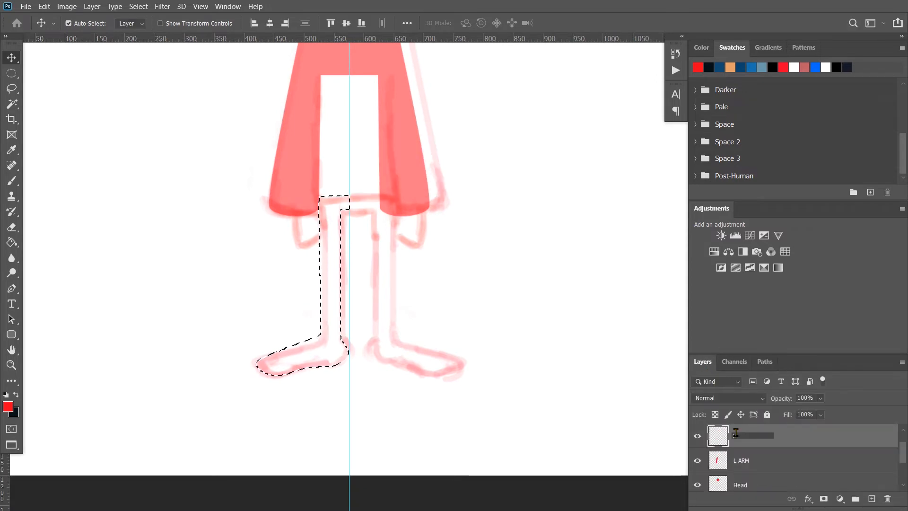
{"action": "type", "text": "L LEG"}
{"action": "key", "text": "alt+BackSpace"}
{"action": "key", "text": "ctrl+d"}
Duplicate the L LEG layer, flip the copy horizontally and align it with the original at the centre guide
{"action": "key", "text": "ctrl+t"}
{"action": "left_click_drag", "start_coordinate": [332, 237], "coordinate": [427, 238]}
{"action": "right_click", "coordinate": [393, 238]}
{"action": "left_click", "coordinate": [425, 420]}
{"action": "scroll", "coordinate": [354, 204], "scroll_direction": "up", "scroll_amount": 8}
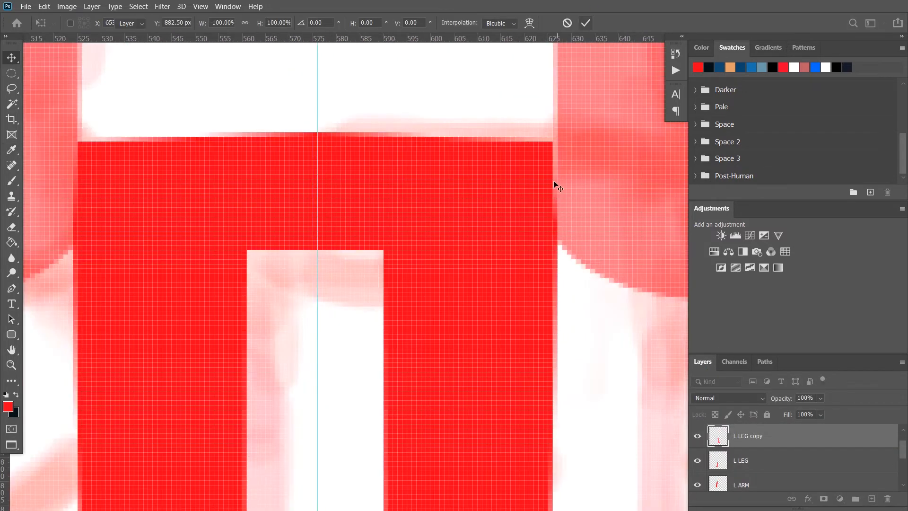
{"action": "key", "text": "Return"}
Hide the guides and remove the two filled leg layers
{"action": "key", "text": "ctrl+semicolon"}
{"action": "scroll", "coordinate": [429, 444], "scroll_direction": "down", "scroll_amount": 10}
{"action": "scroll", "coordinate": [425, 393], "scroll_direction": "up", "scroll_amount": 3}
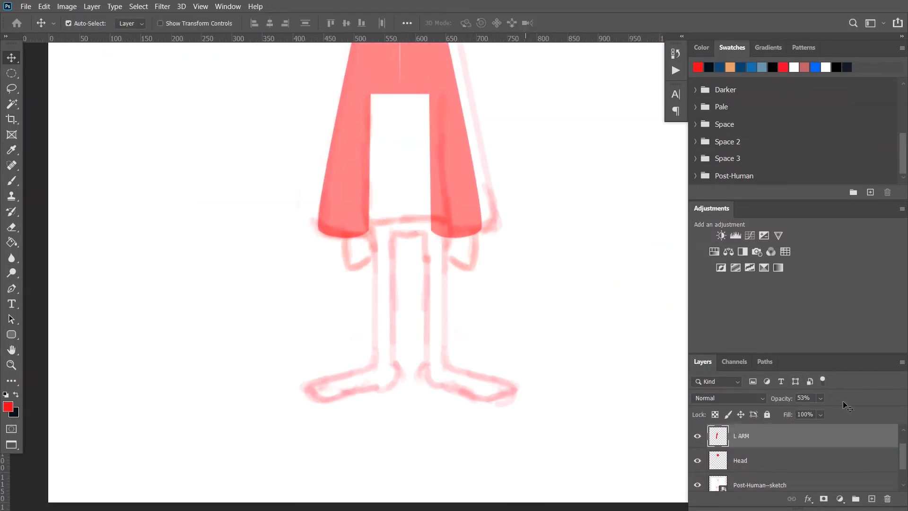
Reshape the leg path around the heel and the sole of the foot
{"action": "key", "text": "a"}
{"action": "scroll", "coordinate": [405, 388], "scroll_direction": "up", "scroll_amount": 3}
{"action": "left_click_drag", "start_coordinate": [404, 388], "coordinate": [391, 382]}
{"action": "left_click_drag", "start_coordinate": [280, 437], "coordinate": [281, 429]}
{"action": "left_click_drag", "start_coordinate": [356, 422], "coordinate": [360, 414]}
Convert the reshaped leg path to a selection and fill it with the foreground colour at 100% on a new layer named L Leg
{"action": "key", "text": "ctrl+Return"}
{"action": "left_click", "coordinate": [702, 361]}
{"action": "key", "text": "shift+F5"}
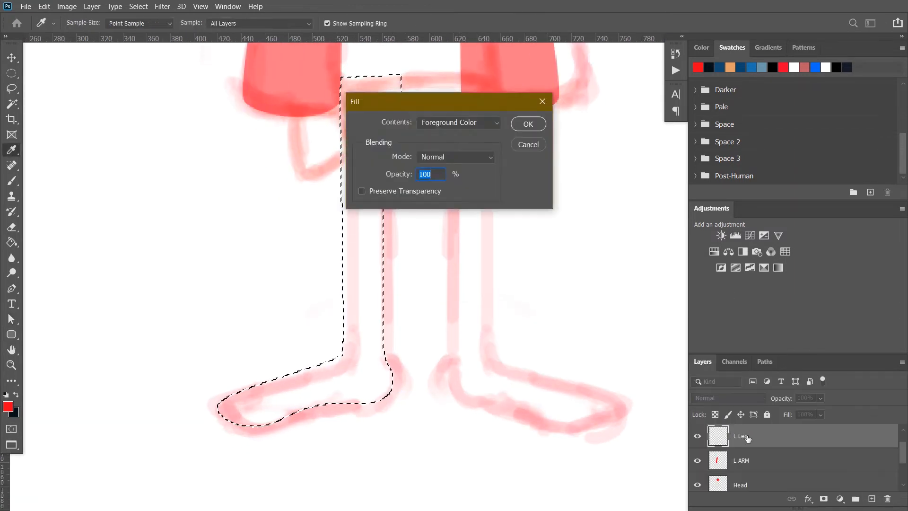
{"action": "key", "text": "Return"}
Duplicate the leg as R Leg, flip it horizontally and place it on the opposite side of the body
{"action": "key", "text": "ctrl+j"}
{"action": "double_click", "coordinate": [744, 435]}
{"action": "type", "text": "R Leg"}
{"action": "key", "text": "ctrl+t"}
{"action": "left_click_drag", "start_coordinate": [322, 300], "coordinate": [426, 301]}
{"action": "key", "text": "Return"}
Rename the duplicated arm layer R ARM and move it below the leg layers, directly above L ARM
{"action": "scroll", "coordinate": [443, 229], "scroll_direction": "up", "scroll_amount": 1}
{"action": "scroll", "coordinate": [419, 184], "scroll_direction": "up", "scroll_amount": 4}
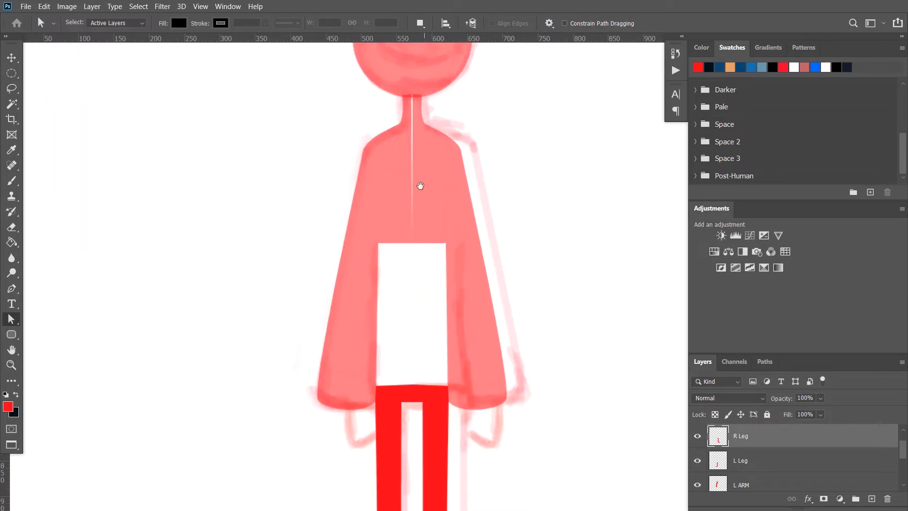
{"action": "left_click_drag", "start_coordinate": [780, 353], "coordinate": [780, 287]}
{"action": "scroll", "coordinate": [757, 416], "scroll_direction": "down", "scroll_amount": 1}
{"action": "left_click", "coordinate": [744, 406]}
{"action": "left_click", "coordinate": [696, 407]}
{"action": "left_click", "coordinate": [697, 409]}
{"action": "scroll", "coordinate": [737, 407], "scroll_direction": "up", "scroll_amount": 3}
{"action": "double_click", "coordinate": [747, 369]}
{"action": "type", "text": "R ARM"}
{"action": "left_click_drag", "start_coordinate": [752, 371], "coordinate": [744, 429]}
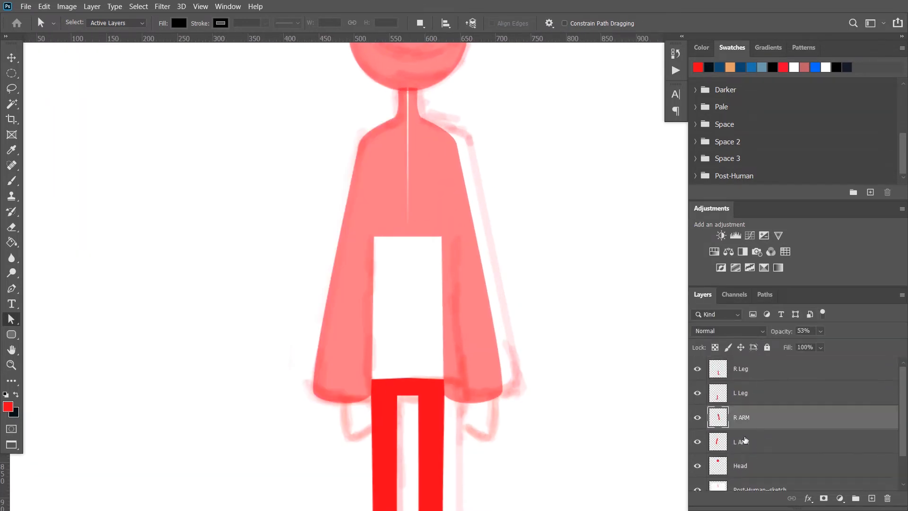
Duplicate the R ARM and L ARM layers together
{"action": "left_click", "coordinate": [744, 441], "text": "shift"}
{"action": "key", "text": "ctrl+j"}
Try merging the two arm copies and hiding the original R ARM and L ARM layers
{"action": "right_click", "coordinate": [791, 442]}
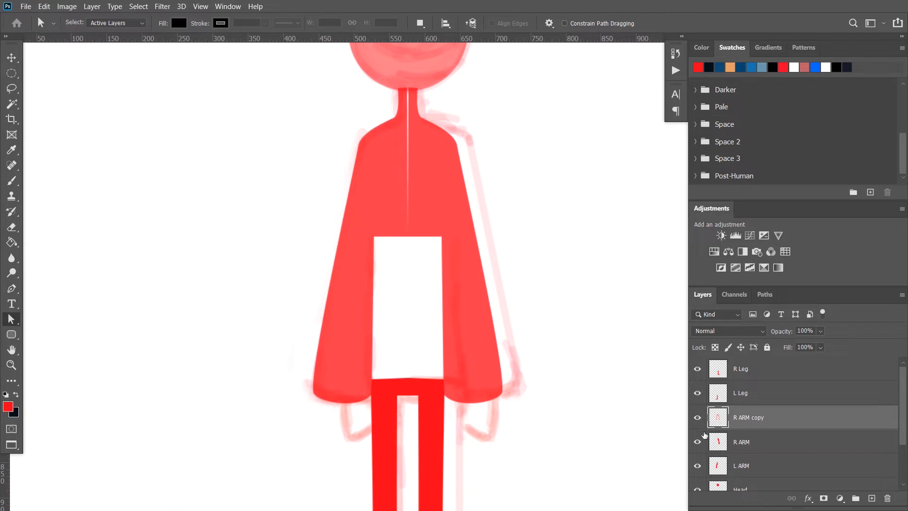
{"action": "left_click", "coordinate": [698, 443]}
{"action": "left_click", "coordinate": [698, 466]}
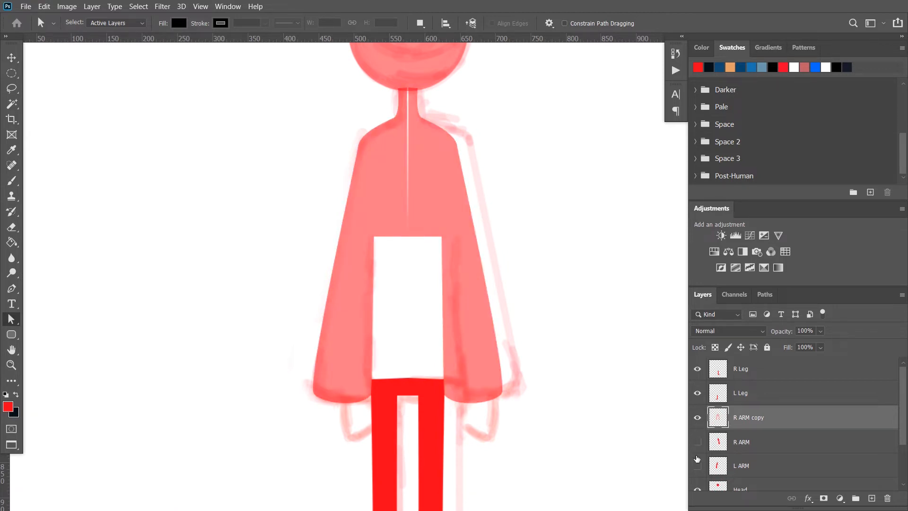
{"action": "key", "text": "ctrl+z"}
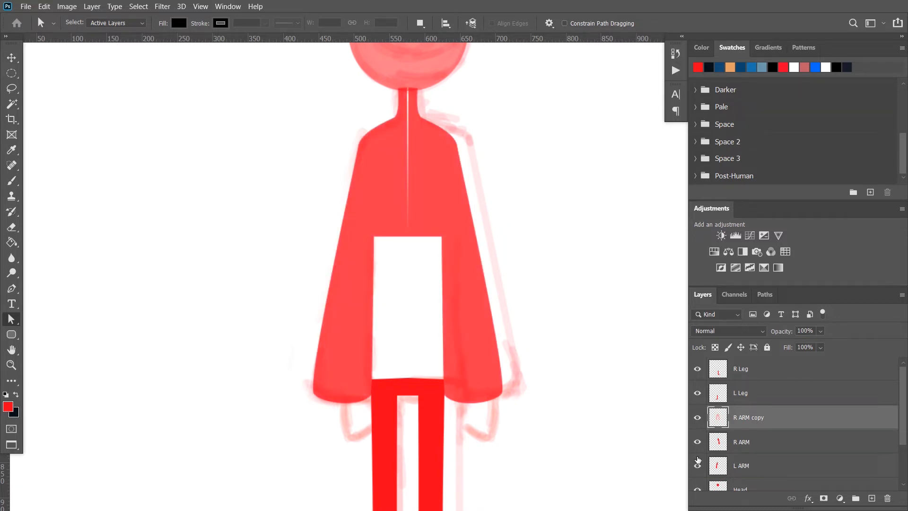
{"action": "key", "text": "ctrl+z"}
Merge the two arm copies at 100% opacity and hide the original R ARM and L ARM layers
{"action": "left_click_drag", "start_coordinate": [786, 340], "coordinate": [876, 339]}
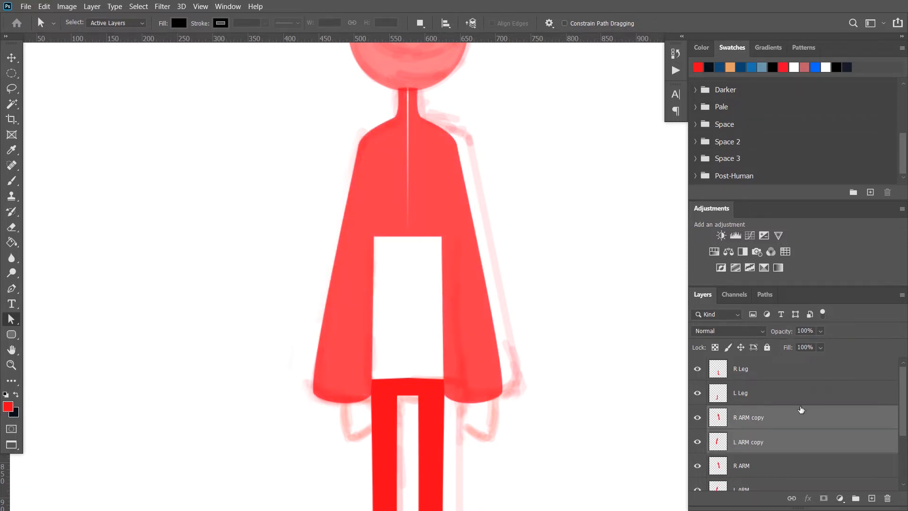
{"action": "right_click", "coordinate": [794, 420]}
{"action": "left_click", "coordinate": [661, 338]}
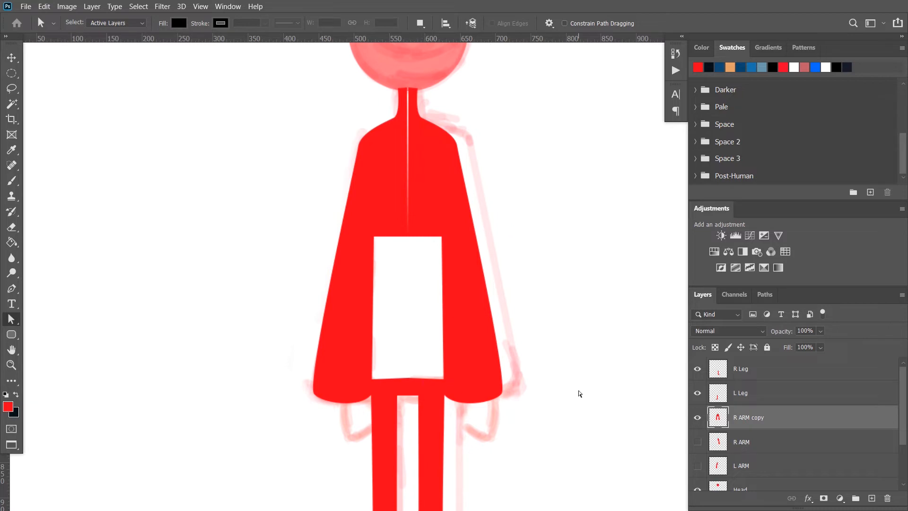
Select the white gap between the arms with the Rectangular Marquee tool and fill it with the foreground colour
{"action": "left_click", "coordinate": [11, 77]}
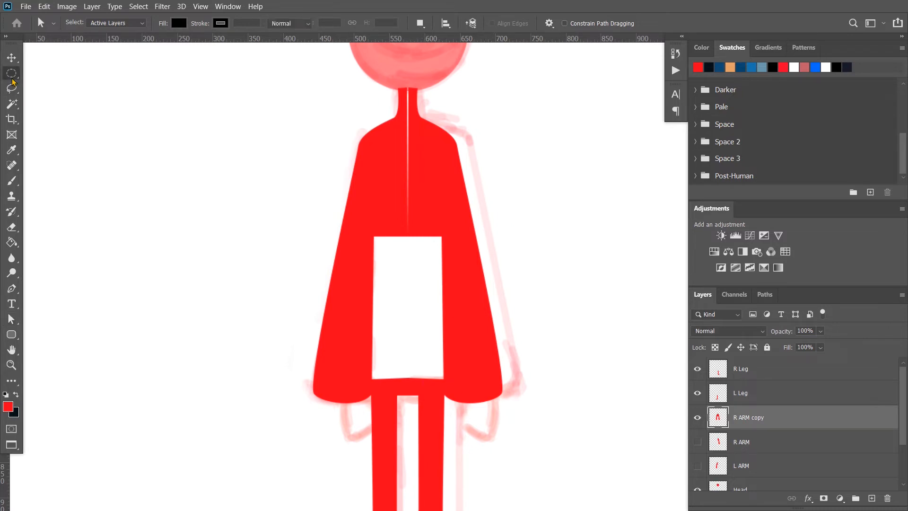
{"action": "left_click", "coordinate": [67, 98]}
{"action": "left_click", "coordinate": [13, 74]}
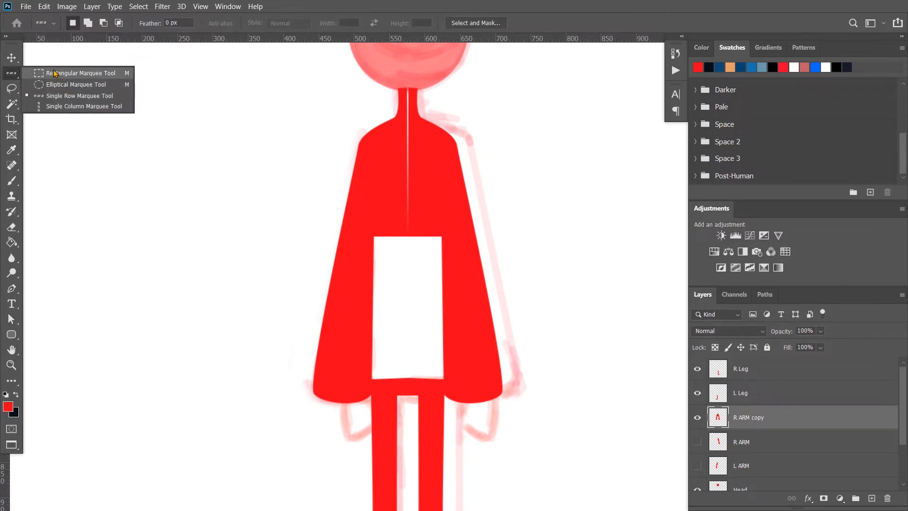
{"action": "left_click", "coordinate": [78, 73]}
{"action": "left_click_drag", "start_coordinate": [365, 231], "coordinate": [448, 381]}
{"action": "key", "text": "shift"}
{"action": "key", "text": "shift+F5"}
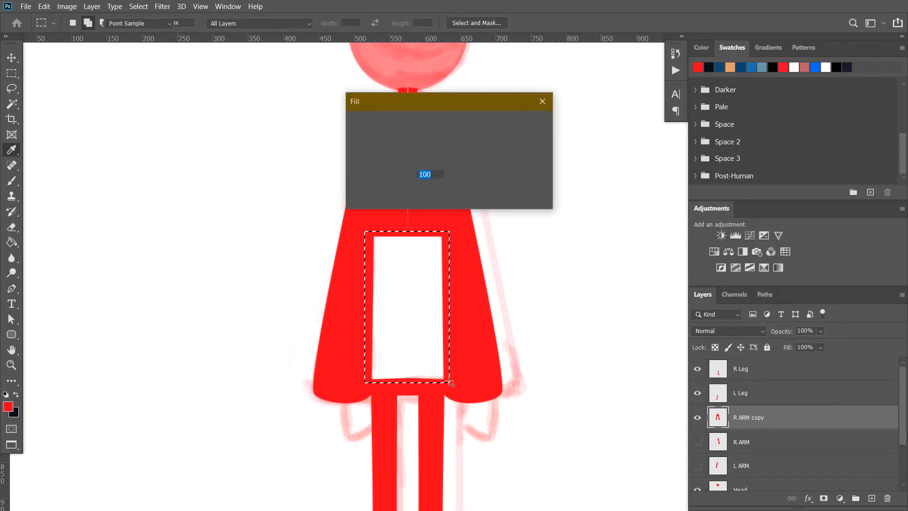
{"action": "key", "text": "Return"}
{"action": "key", "text": "ctrl+d"}
Fill the thin vertical seam through the chest and neck with the foreground colour, using rectangular selections
{"action": "left_click_drag", "start_coordinate": [422, 231], "coordinate": [393, 119]}
{"action": "key", "text": "Return"}
{"action": "key", "text": "ctrl+d"}
{"action": "scroll", "coordinate": [409, 120], "scroll_direction": "up", "scroll_amount": 4}
{"action": "left_click_drag", "start_coordinate": [397, 72], "coordinate": [416, 127]}
{"action": "key", "text": "shift+F5"}
{"action": "key", "text": "Return"}
{"action": "key", "text": "ctrl+d"}
{"action": "scroll", "coordinate": [411, 149], "scroll_direction": "down", "scroll_amount": 6}
Rename the merged arm layer Body and move it directly below L ARM
{"action": "double_click", "coordinate": [751, 418]}
{"action": "type", "text": "Body"}
{"action": "left_click_drag", "start_coordinate": [748, 418], "coordinate": [740, 477]}
{"action": "key", "text": "Return"}
Show the R ARM and L ARM layers again and set the Head layer's opacity to 100%
{"action": "left_click", "coordinate": [698, 441]}
{"action": "left_click", "coordinate": [697, 465]}
{"action": "scroll", "coordinate": [756, 433], "scroll_direction": "down", "scroll_amount": 3}
{"action": "left_click", "coordinate": [756, 430]}
{"action": "key", "text": "0"}
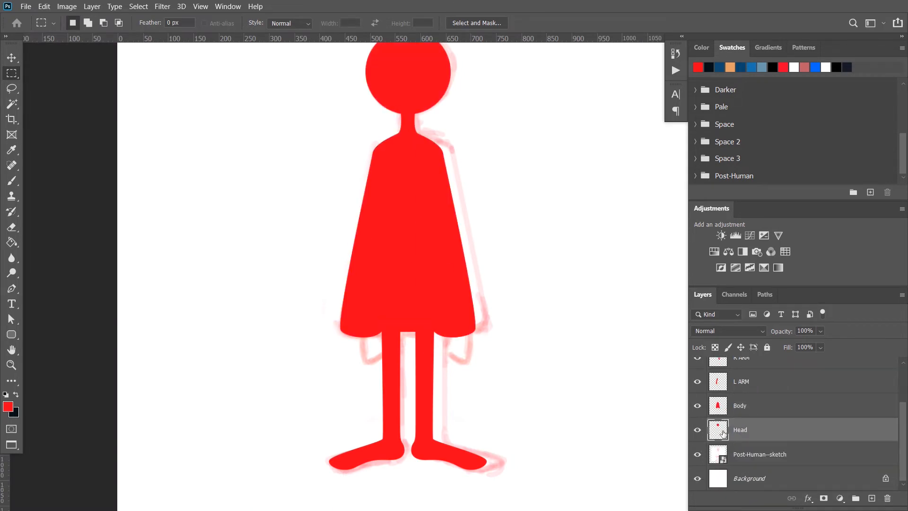
{"action": "left_click", "coordinate": [92, 6]}
{"action": "mouse_move", "coordinate": [158, 338]}
{"action": "left_click", "coordinate": [260, 384]}
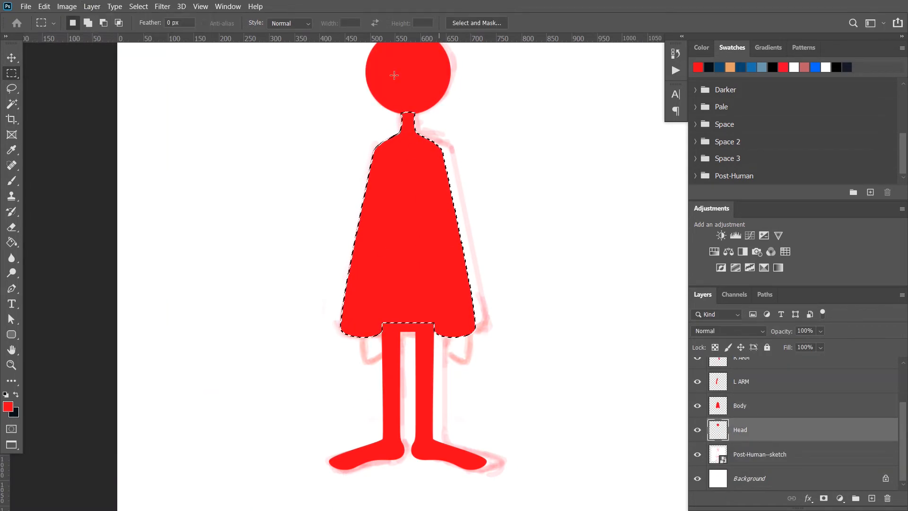
{"action": "key", "text": "ctrl+d"}
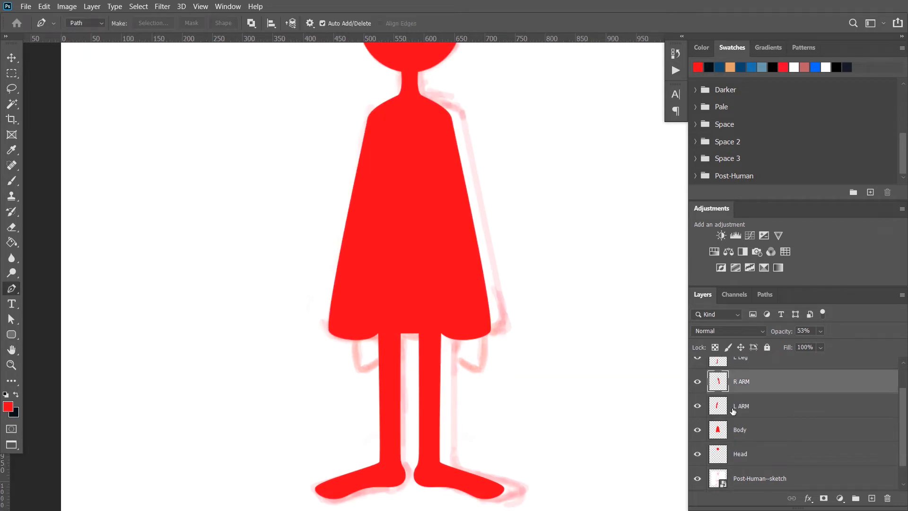
Trace the left hand below the sleeve as a closed path with the Pen tool
{"action": "scroll", "coordinate": [364, 361], "scroll_direction": "up", "scroll_amount": 3}
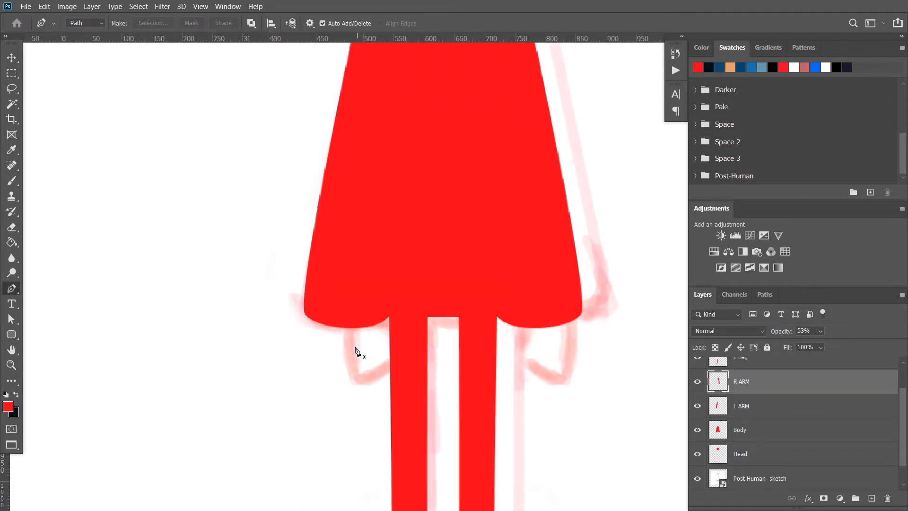
{"action": "left_click", "coordinate": [346, 318]}
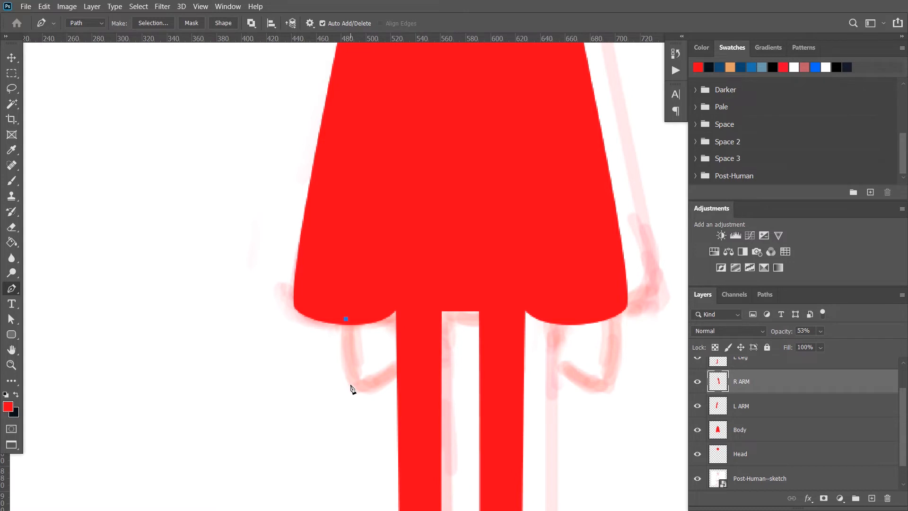
{"action": "left_click_drag", "start_coordinate": [356, 387], "coordinate": [408, 401]}
{"action": "left_click", "coordinate": [397, 304]}
{"action": "left_click", "coordinate": [345, 319]}
Refine the hand path's lower curve and the corner beside the leg to match the sketch
{"action": "scroll", "coordinate": [384, 344], "scroll_direction": "up", "scroll_amount": 3}
{"action": "key", "text": "a"}
{"action": "key", "text": "ctrl+z"}
{"action": "left_click", "coordinate": [405, 399]}
{"action": "left_click", "coordinate": [327, 427]}
{"action": "left_click_drag", "start_coordinate": [295, 418], "coordinate": [305, 411]}
{"action": "left_click", "coordinate": [288, 421]}
{"action": "left_click", "coordinate": [326, 427]}
{"action": "left_click_drag", "start_coordinate": [407, 409], "coordinate": [408, 409]}
{"action": "key", "text": "p"}
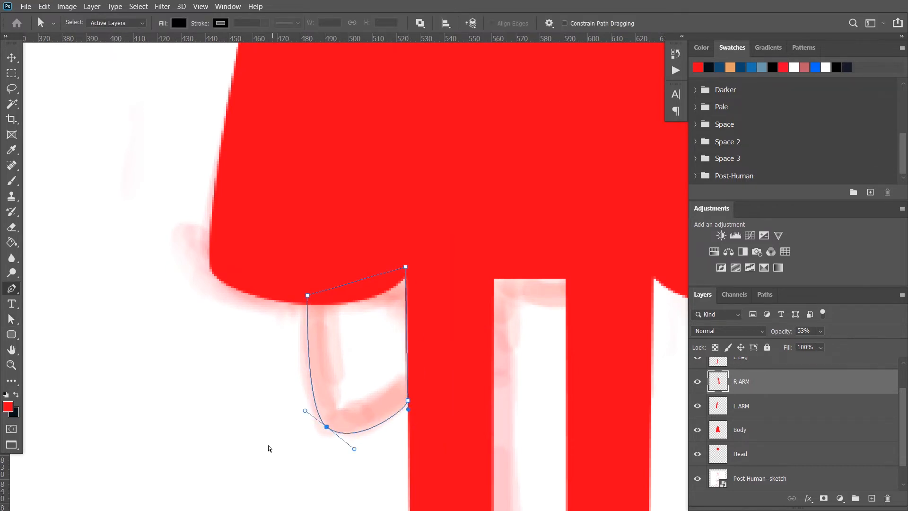
Convert the hand path to a selection and fill it with the foreground colour on a new layer above L ARM
{"action": "left_click", "coordinate": [764, 295]}
{"action": "key", "text": "ctrl+Return"}
{"action": "left_click", "coordinate": [702, 295]}
{"action": "left_click", "coordinate": [753, 405]}
{"action": "key", "text": "ctrl+alt+shift+n"}
{"action": "key", "text": "shift+F5"}
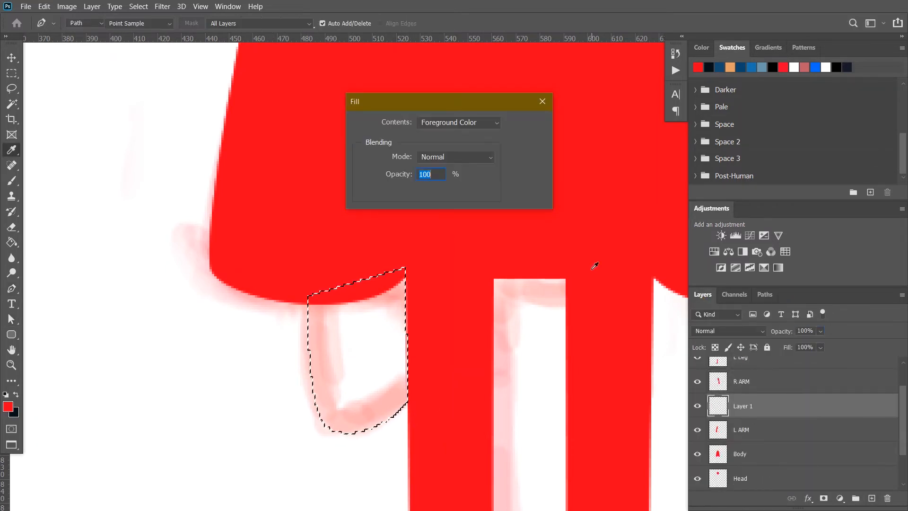
{"action": "key", "text": "Return"}
{"action": "key", "text": "ctrl+d"}
Duplicate the hand layer, name the two layers L Hand and R Hand, and move R Hand above R ARM
{"action": "key", "text": "ctrl+j"}
{"action": "double_click", "coordinate": [742, 429]}
{"action": "type", "text": "L Hand"}
{"action": "double_click", "coordinate": [744, 406]}
{"action": "type", "text": "R Hand"}
{"action": "left_click_drag", "start_coordinate": [745, 405], "coordinate": [746, 367]}
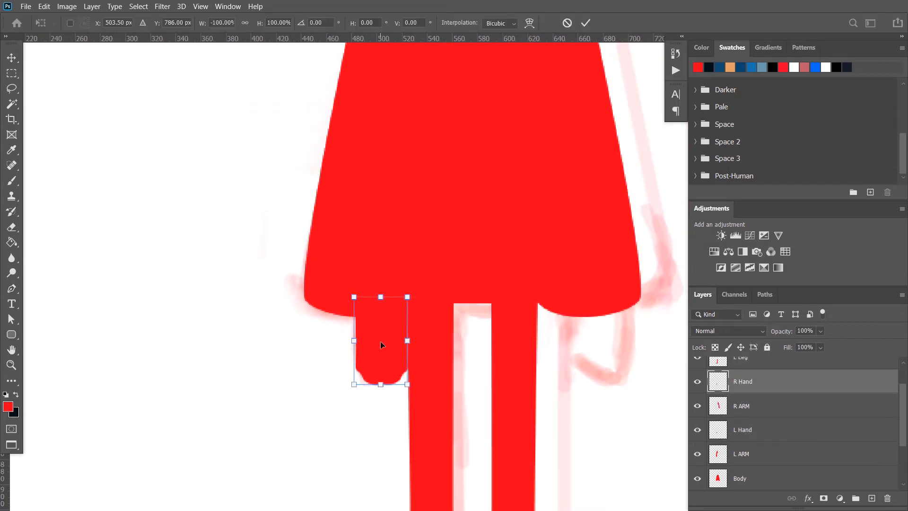
Flip the R Hand layer horizontally and place it below the opposite sleeve
{"action": "left_click_drag", "start_coordinate": [380, 342], "coordinate": [561, 342]}
{"action": "left_click", "coordinate": [585, 22]}
{"action": "scroll", "coordinate": [506, 367], "scroll_direction": "down", "scroll_amount": 5}
{"action": "left_click_drag", "start_coordinate": [505, 366], "coordinate": [426, 345]}
{"action": "scroll", "coordinate": [430, 166], "scroll_direction": "down", "scroll_amount": 1}
Check the figure with the Post-Human--sketch layer hidden, then show the sketch and move it beside the character
{"action": "scroll", "coordinate": [709, 456], "scroll_direction": "down", "scroll_amount": 3}
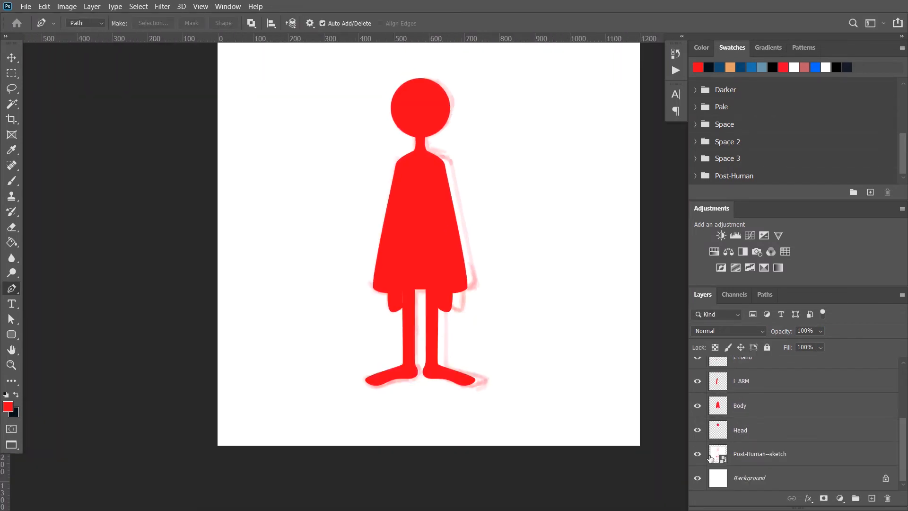
{"action": "left_click", "coordinate": [697, 454]}
{"action": "scroll", "coordinate": [307, 440], "scroll_direction": "down", "scroll_amount": 4}
{"action": "scroll", "coordinate": [347, 359], "scroll_direction": "up", "scroll_amount": 5}
{"action": "key", "text": "v"}
{"action": "left_click", "coordinate": [697, 454]}
{"action": "left_click", "coordinate": [751, 454]}
{"action": "left_click_drag", "start_coordinate": [471, 300], "coordinate": [579, 301]}
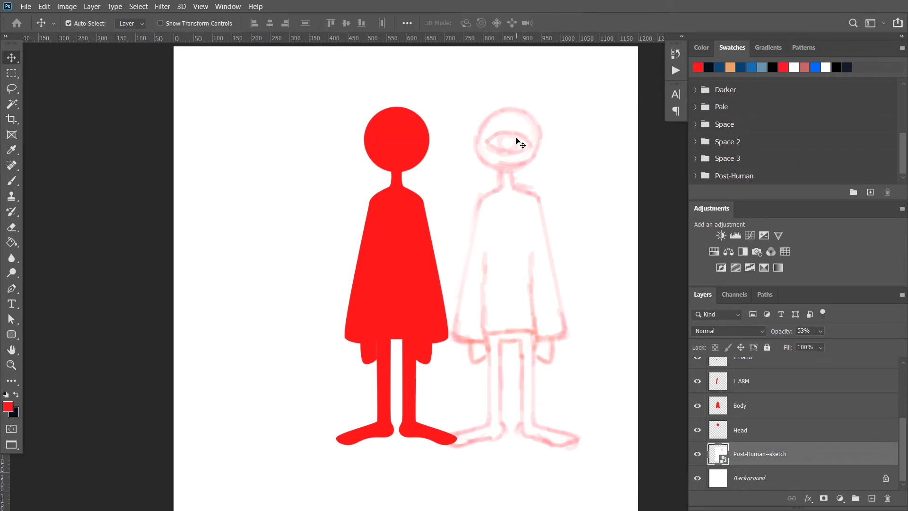
Trace the sketched eye's almond outline as a closed, curved path with the Pen tool
{"action": "scroll", "coordinate": [509, 142], "scroll_direction": "up", "scroll_amount": 6}
{"action": "key", "text": "p"}
{"action": "left_click", "coordinate": [441, 143]}
{"action": "left_click_drag", "start_coordinate": [583, 143], "coordinate": [658, 213]}
{"action": "left_click", "coordinate": [583, 143], "text": "alt"}
{"action": "left_click_drag", "start_coordinate": [441, 142], "coordinate": [367, 79]}
Save the eye outline path under the name Eye
{"action": "left_click", "coordinate": [765, 294]}
{"action": "double_click", "coordinate": [733, 381]}
{"action": "type", "text": "Eye"}
{"action": "key", "text": "Return"}
Load the eye outline path as a selection and add a new layer named Eye directly above the Head layer
{"action": "left_click", "coordinate": [701, 387], "text": "ctrl"}
{"action": "left_click", "coordinate": [702, 295]}
{"action": "left_click", "coordinate": [743, 430]}
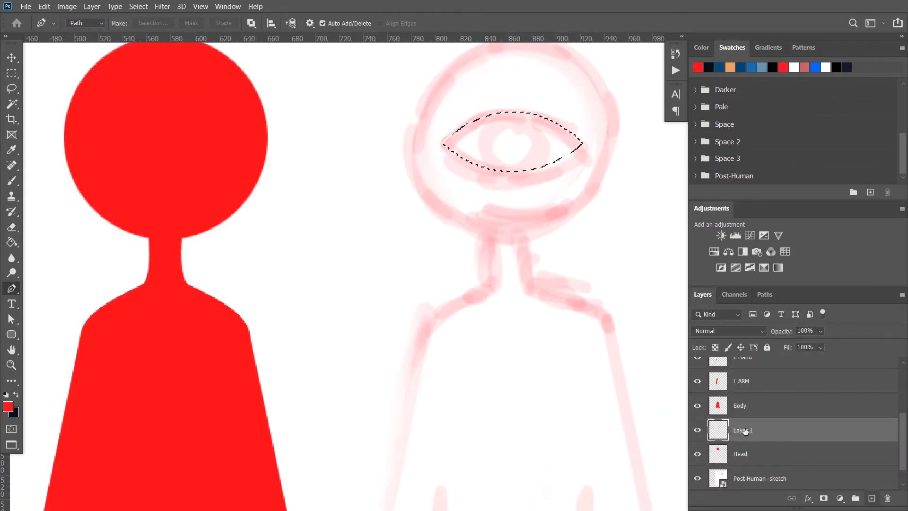
{"action": "double_click", "coordinate": [745, 430]}
{"action": "type", "text": "Eye"}
{"action": "key", "text": "Return"}
Fill the almond-shaped eye selection with the near-black background colour and deselect it
{"action": "key", "text": "shift+F5"}
{"action": "key", "text": "Return"}
{"action": "key", "text": "x"}
{"action": "key", "text": "shift+F5"}
{"action": "key", "text": "Return"}
{"action": "key", "text": "ctrl+d"}
Move the dark eye shape onto the red head and enlarge it to span most of the head's width
{"action": "key", "text": "v"}
{"action": "left_click_drag", "start_coordinate": [491, 141], "coordinate": [144, 141]}
{"action": "scroll", "coordinate": [218, 156], "scroll_direction": "down", "scroll_amount": 5}
{"action": "key", "text": "ctrl+t"}
{"action": "left_click_drag", "start_coordinate": [232, 164], "coordinate": [340, 197]}
{"action": "key", "text": "Return"}
{"action": "scroll", "coordinate": [254, 192], "scroll_direction": "down", "scroll_amount": 1}
{"action": "key", "text": "ctrl+t"}
{"action": "key", "text": "Return"}
Centre the Eye layer horizontally and vertically on a selection of the head, and hide the Post-Human--sketch layer
{"action": "left_click", "coordinate": [718, 454], "text": "ctrl"}
{"action": "left_click", "coordinate": [95, 7]}
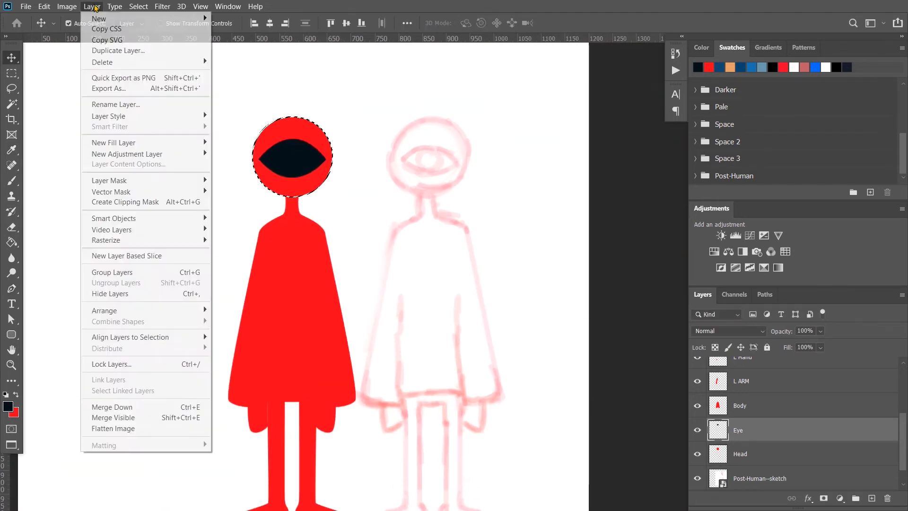
{"action": "left_click", "coordinate": [258, 347]}
{"action": "left_click", "coordinate": [94, 7]}
{"action": "left_click", "coordinate": [279, 384]}
{"action": "key", "text": "ctrl+d"}
{"action": "scroll", "coordinate": [385, 220], "scroll_direction": "down", "scroll_amount": 5}
{"action": "left_click", "coordinate": [697, 466]}
Create the iris from a scaled-down copy of the head circle, placed above the Eye layer and named Iris
{"action": "scroll", "coordinate": [315, 192], "scroll_direction": "up", "scroll_amount": 6}
{"action": "key", "text": "ctrl+j"}
{"action": "key", "text": "ctrl+t"}
{"action": "left_click_drag", "start_coordinate": [385, 121], "coordinate": [352, 153]}
{"action": "key", "text": "Return"}
{"action": "key", "text": "ctrl+]"}
{"action": "scroll", "coordinate": [367, 187], "scroll_direction": "down", "scroll_amount": 6}
{"action": "double_click", "coordinate": [748, 417]}
{"action": "type", "text": "Iris"}
{"action": "key", "text": "Return"}
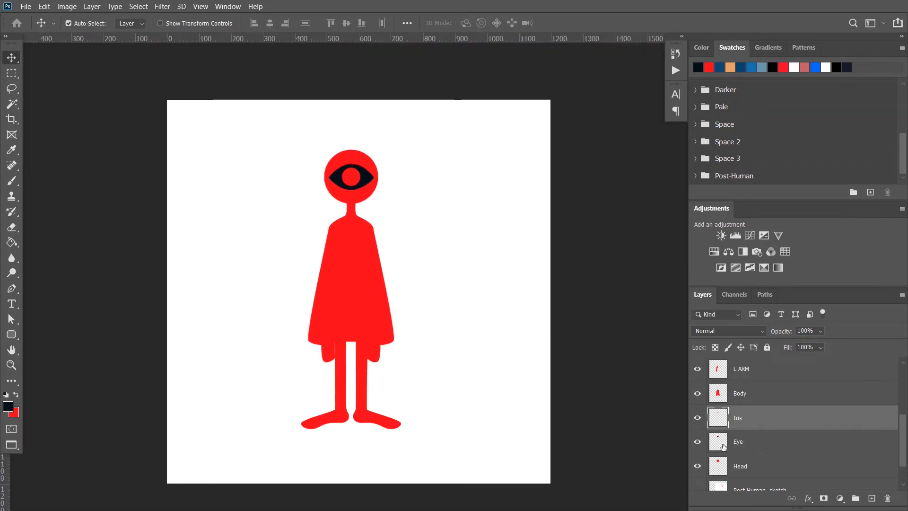
Group the Iris and Eye layers as EYE and place the group at the top of the layer stack
{"action": "scroll", "coordinate": [392, 207], "scroll_direction": "up", "scroll_amount": 1}
{"action": "left_click", "coordinate": [707, 444], "text": "ctrl"}
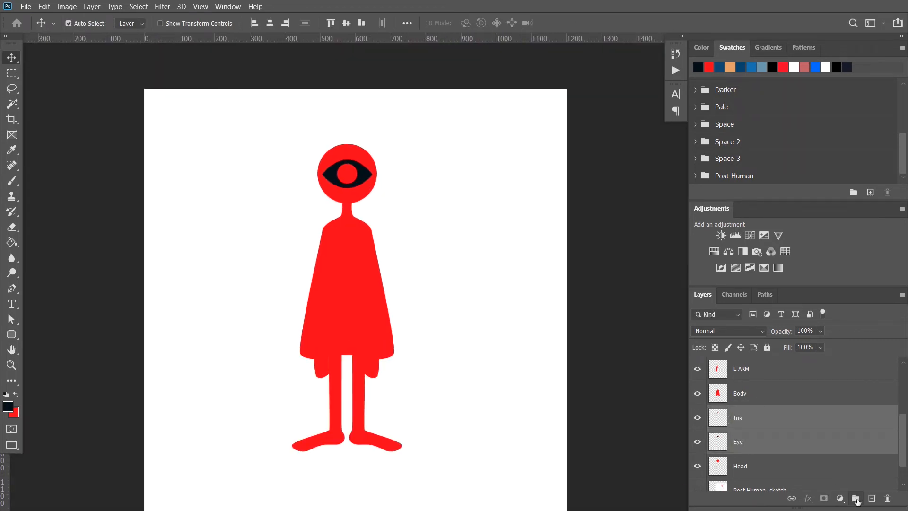
{"action": "left_click", "coordinate": [855, 498]}
{"action": "double_click", "coordinate": [747, 413]}
{"action": "type", "text": "EYE"}
{"action": "key", "text": "Return"}
{"action": "left_click_drag", "start_coordinate": [747, 412], "coordinate": [743, 362]}
Group all body part layers from R Leg down to Head and name the group Outline Body
{"action": "left_click", "coordinate": [727, 385]}
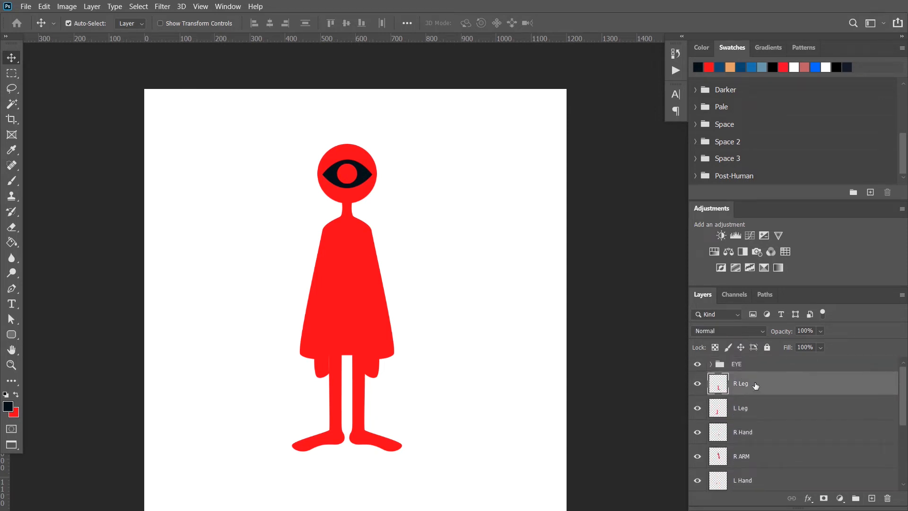
{"action": "scroll", "coordinate": [733, 431], "scroll_direction": "down", "scroll_amount": 3}
{"action": "left_click", "coordinate": [737, 449], "text": "shift"}
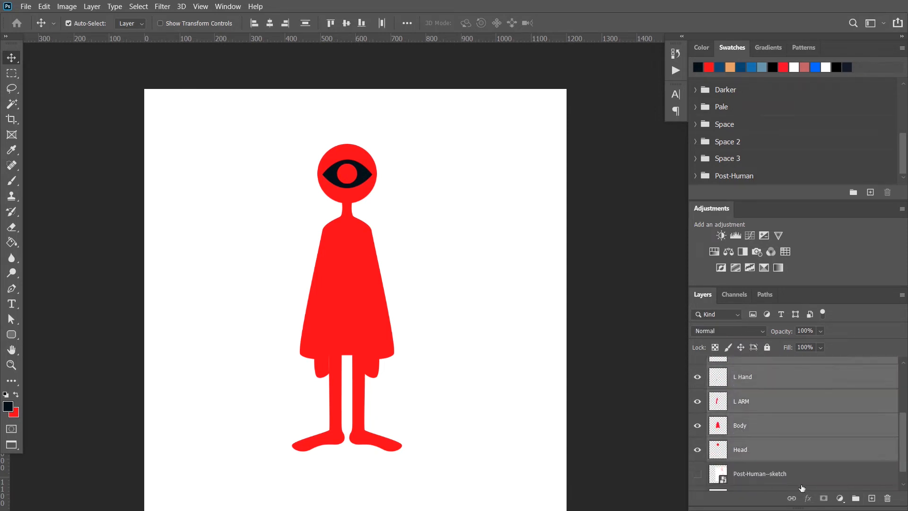
{"action": "left_click", "coordinate": [855, 497]}
{"action": "double_click", "coordinate": [740, 378]}
{"action": "type", "text": "Outline Body"}
{"action": "key", "text": "Return"}
Give the background layer a linear 90° Gradient Overlay running from dark red through orange and tan to mauve
{"action": "left_click_drag", "start_coordinate": [400, 200], "coordinate": [844, 102]}
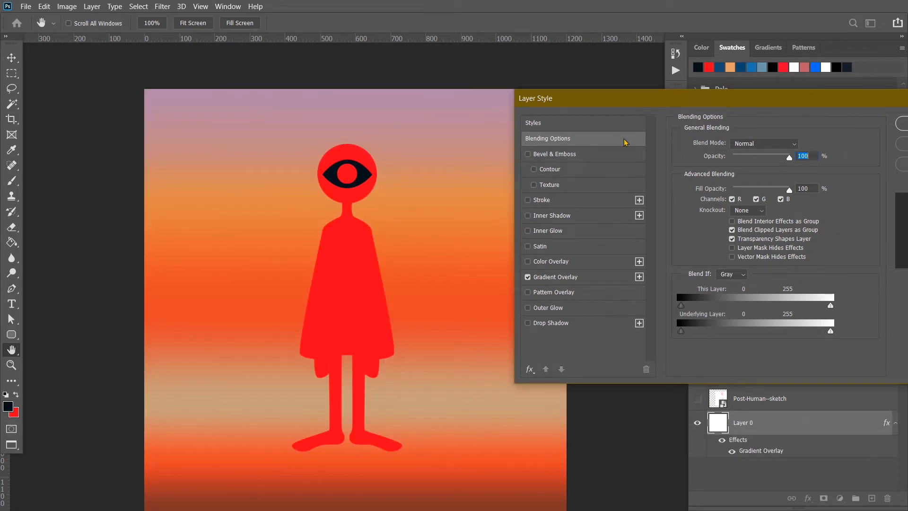
{"action": "left_click_drag", "start_coordinate": [622, 101], "coordinate": [602, 85]}
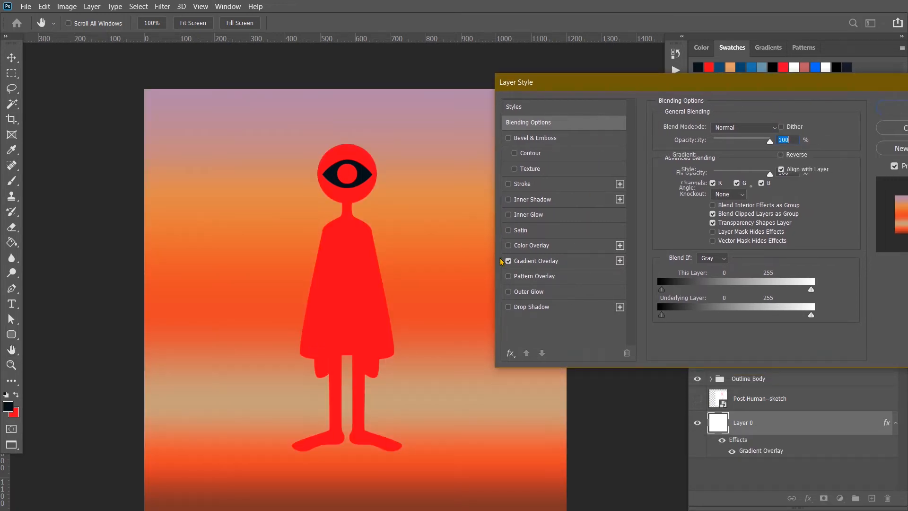
{"action": "left_click", "coordinate": [548, 261]}
{"action": "left_click", "coordinate": [725, 156]}
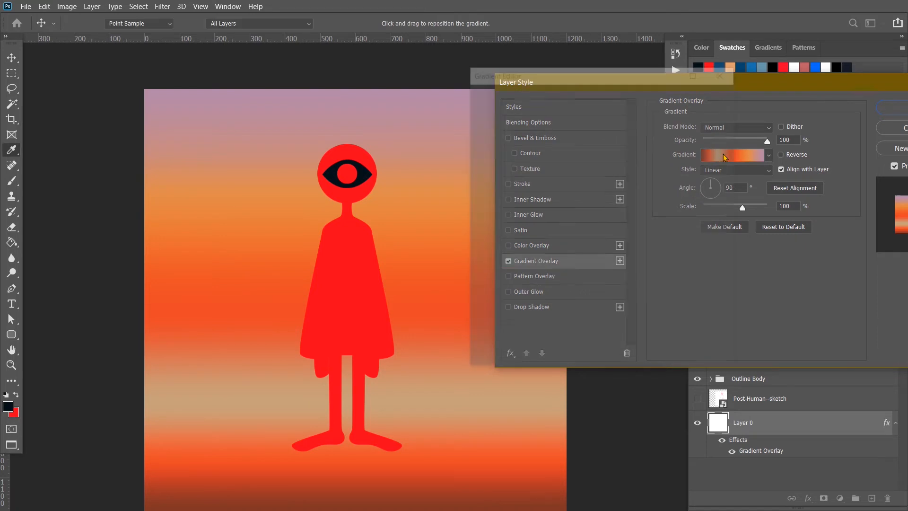
{"action": "left_click_drag", "start_coordinate": [667, 129], "coordinate": [667, 184]}
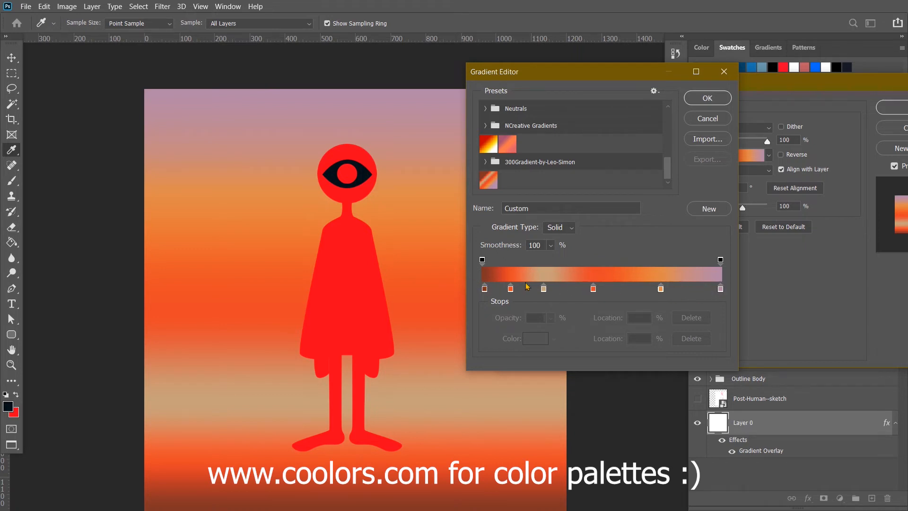
{"action": "left_click", "coordinate": [707, 98]}
{"action": "left_click", "coordinate": [891, 108]}
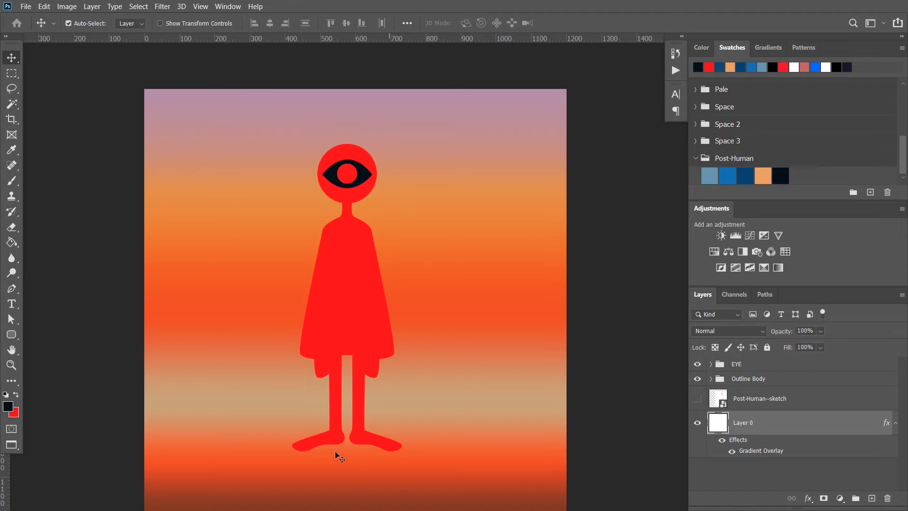
Apply a Color Overlay to the Outline Body group using the greyish light blue from the Post-Human swatches
{"action": "right_click", "coordinate": [748, 381]}
{"action": "left_click", "coordinate": [798, 28]}
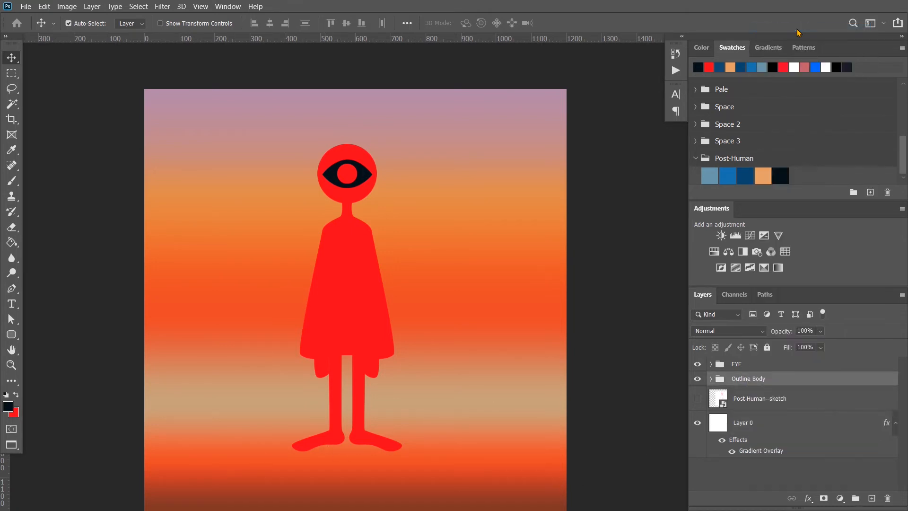
{"action": "left_click_drag", "start_coordinate": [686, 74], "coordinate": [429, 210]}
{"action": "left_click", "coordinate": [227, 375]}
{"action": "left_click", "coordinate": [474, 257]}
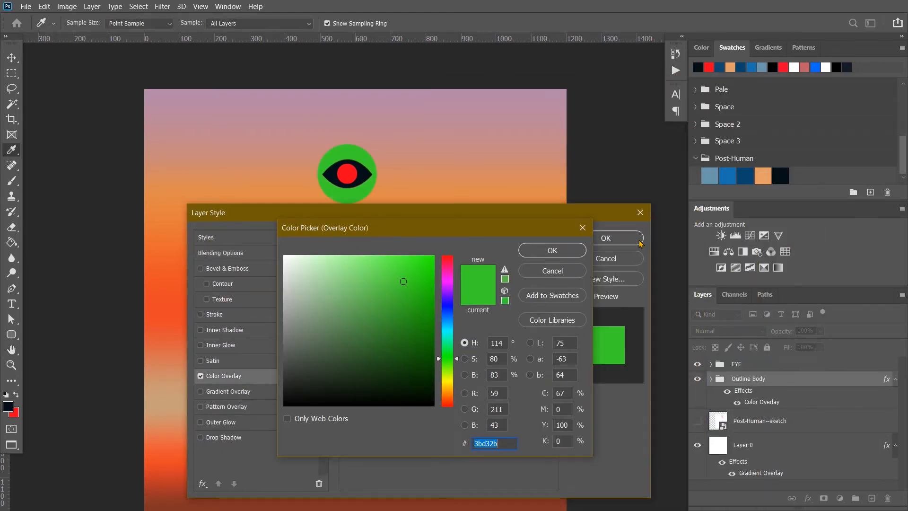
{"action": "left_click", "coordinate": [709, 175]}
{"action": "left_click", "coordinate": [552, 250]}
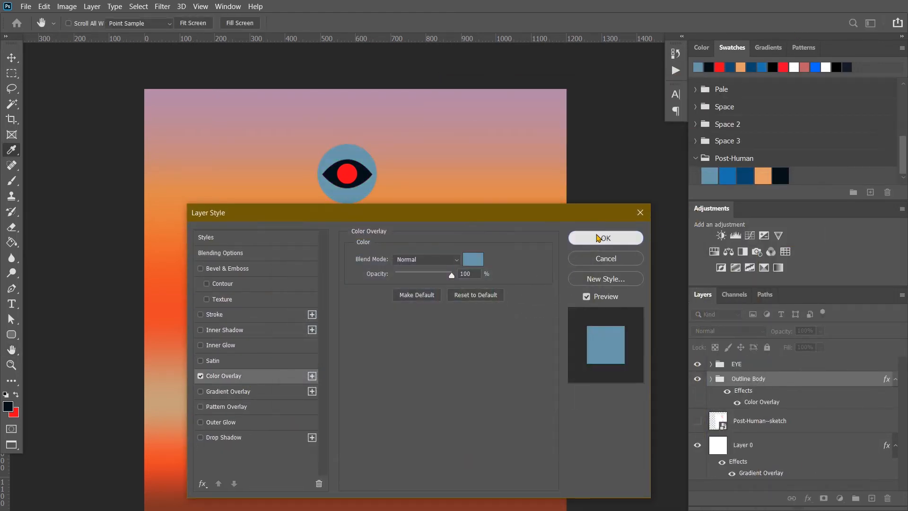
{"action": "left_click", "coordinate": [618, 238]}
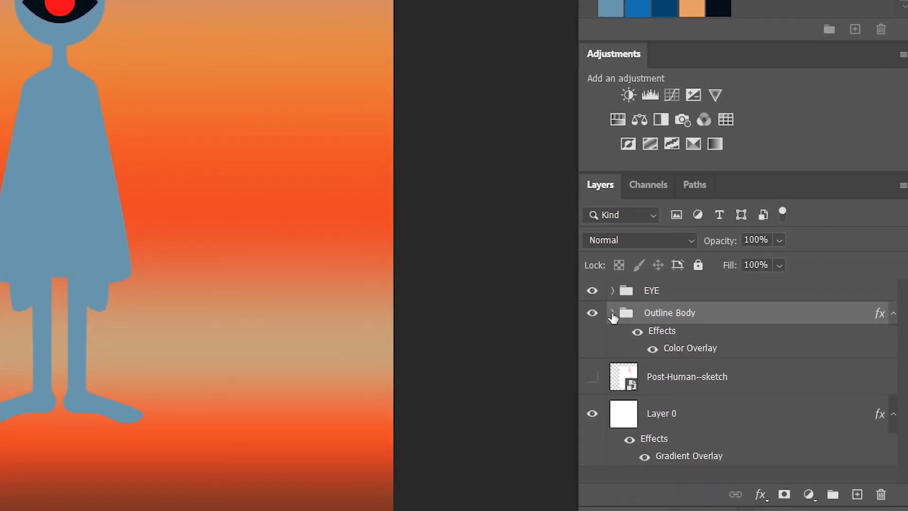
Load the outline of the Head layer inside the Outline Body group as a selection
{"action": "left_click", "coordinate": [612, 313]}
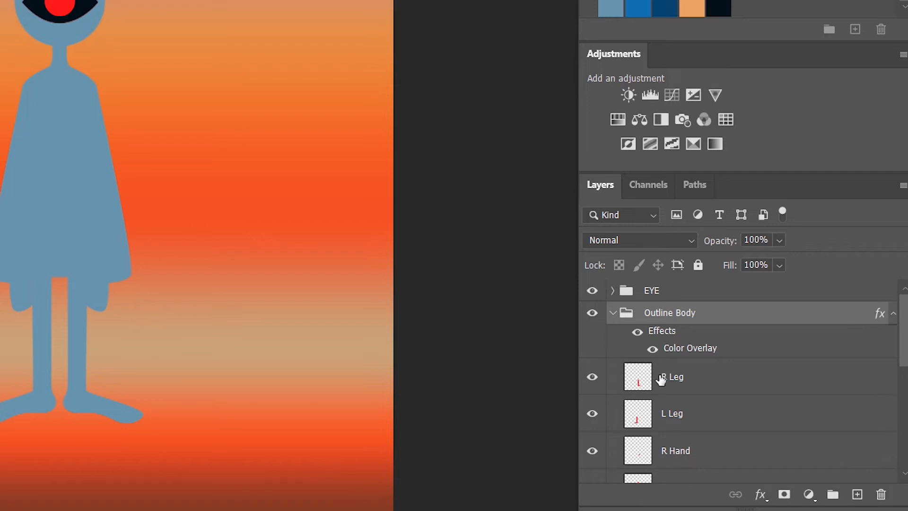
{"action": "scroll", "coordinate": [679, 394], "scroll_direction": "down", "scroll_amount": 5}
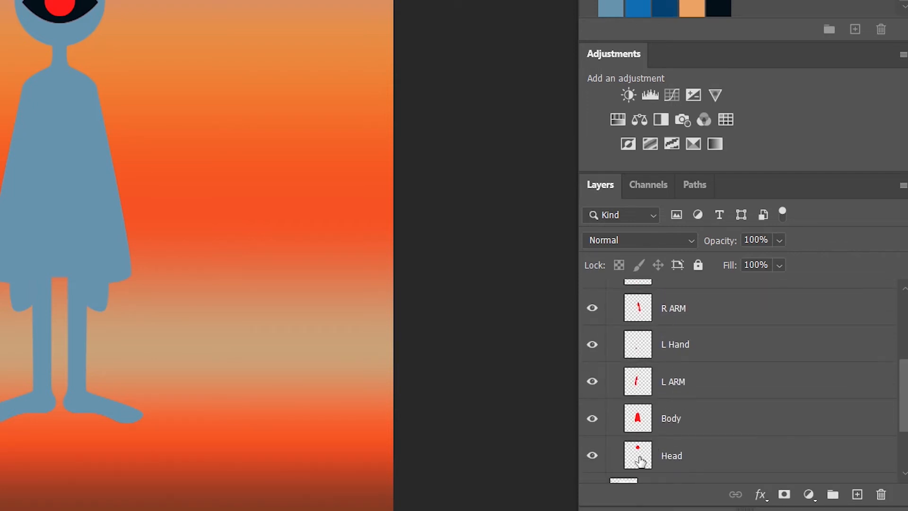
{"action": "left_click_drag", "start_coordinate": [639, 460], "coordinate": [651, 413]}
{"action": "scroll", "coordinate": [652, 413], "scroll_direction": "up", "scroll_amount": 2}
{"action": "scroll", "coordinate": [652, 413], "scroll_direction": "up", "scroll_amount": 5}
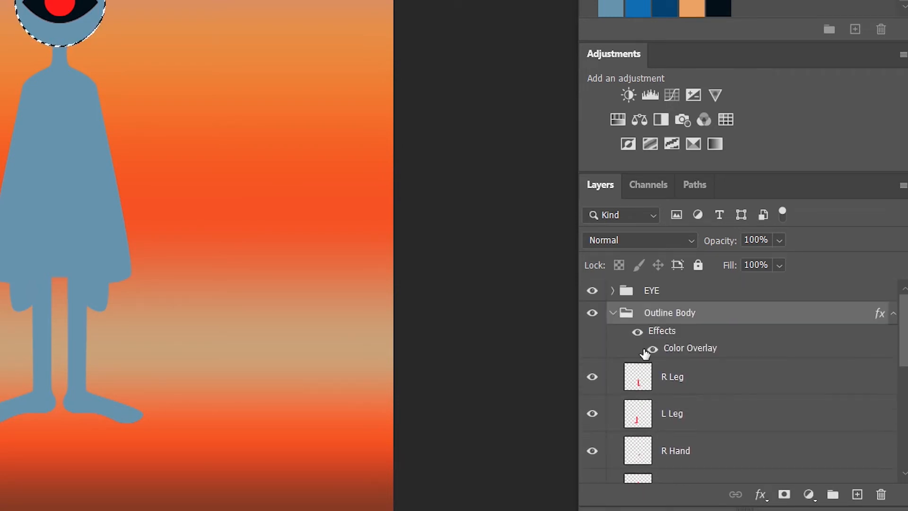
Add a layer named Head Texture 1 above the Outline Body group and mask it with the head selection
{"action": "left_click", "coordinate": [857, 494]}
{"action": "left_click_drag", "start_coordinate": [711, 391], "coordinate": [683, 313]}
{"action": "double_click", "coordinate": [671, 325]}
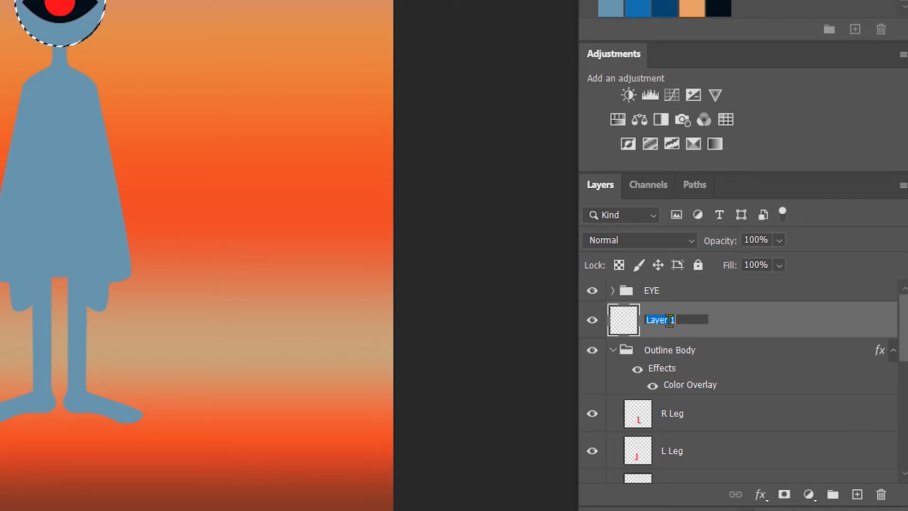
{"action": "type", "text": "HEa"}
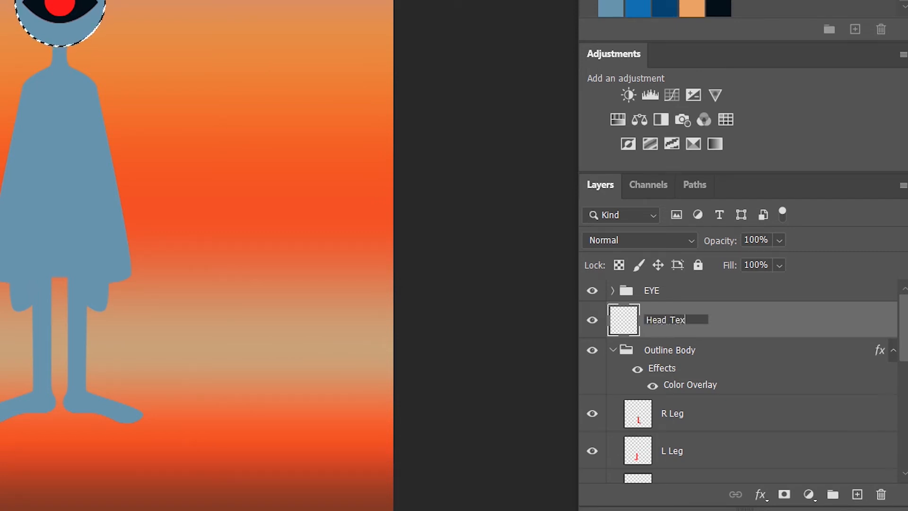
{"action": "type", "text": "d Texture 1"}
{"action": "key", "text": "Return"}
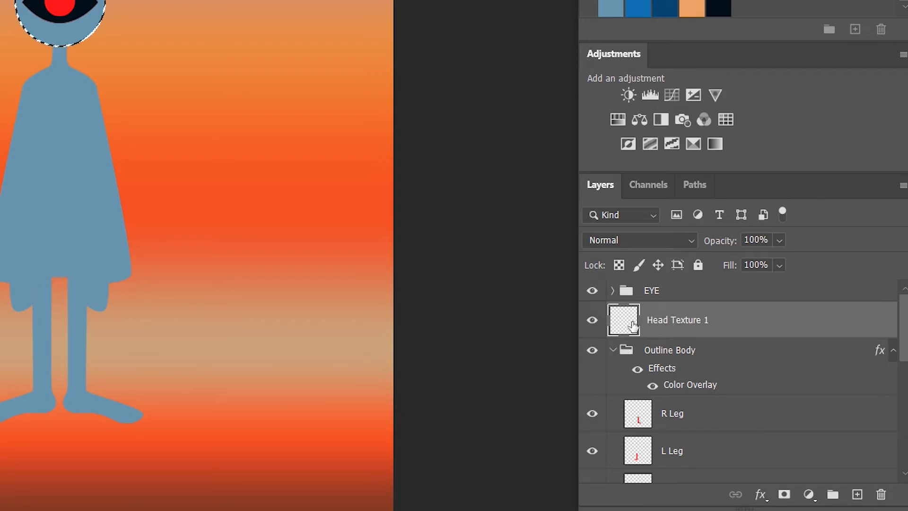
{"action": "left_click", "coordinate": [784, 496]}
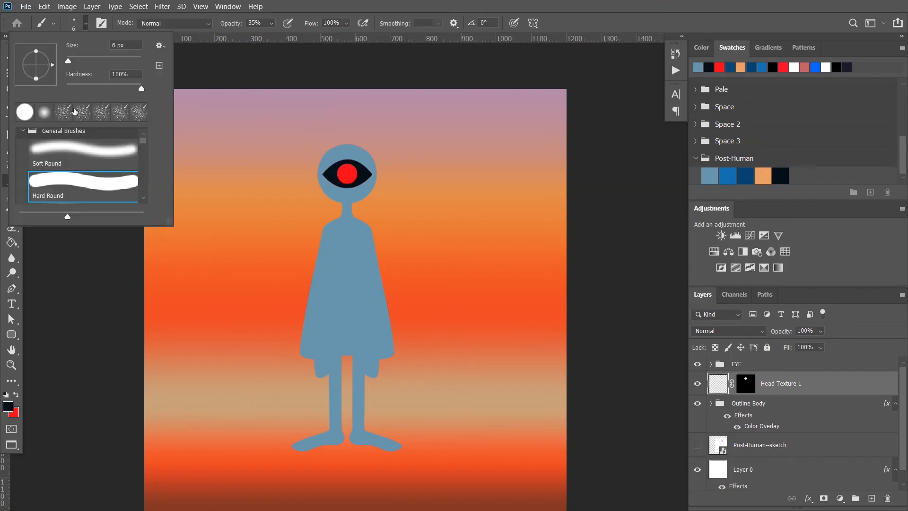
Choose the 50 px speckled brush and stipple orange from the Post-Human swatches along the head's upper-left edge
{"action": "left_click_drag", "start_coordinate": [143, 137], "coordinate": [145, 206]}
{"action": "scroll", "coordinate": [84, 152], "scroll_direction": "up", "scroll_amount": 3}
{"action": "scroll", "coordinate": [76, 156], "scroll_direction": "down", "scroll_amount": 2}
{"action": "left_click", "coordinate": [63, 170]}
{"action": "left_click", "coordinate": [312, 4]}
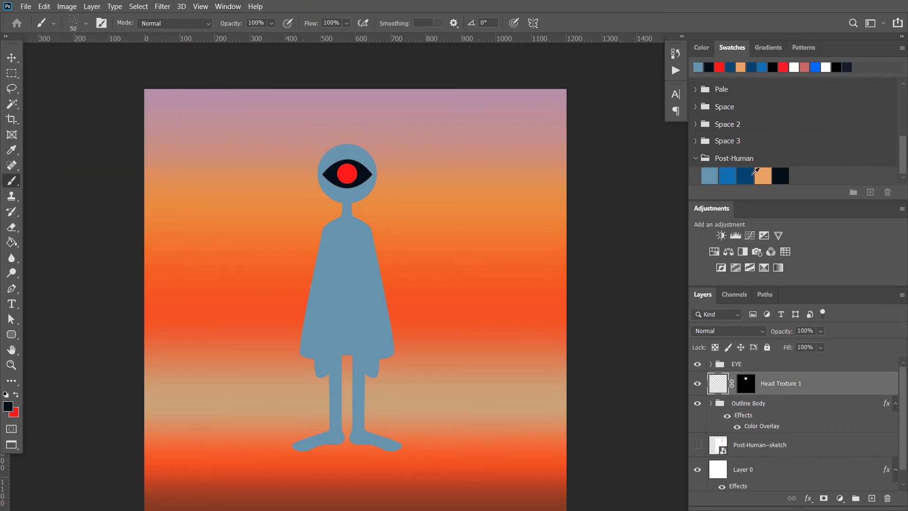
{"action": "left_click", "coordinate": [758, 175]}
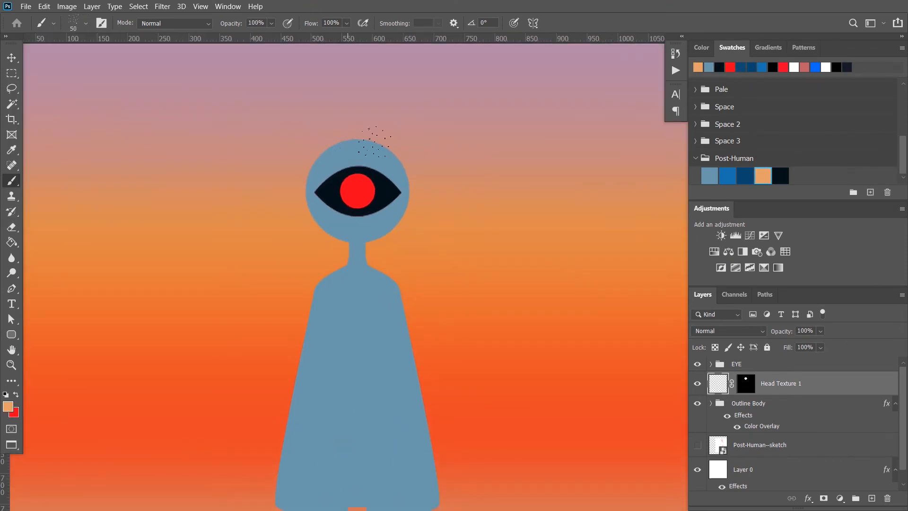
{"action": "left_click_drag", "start_coordinate": [369, 144], "coordinate": [359, 136]}
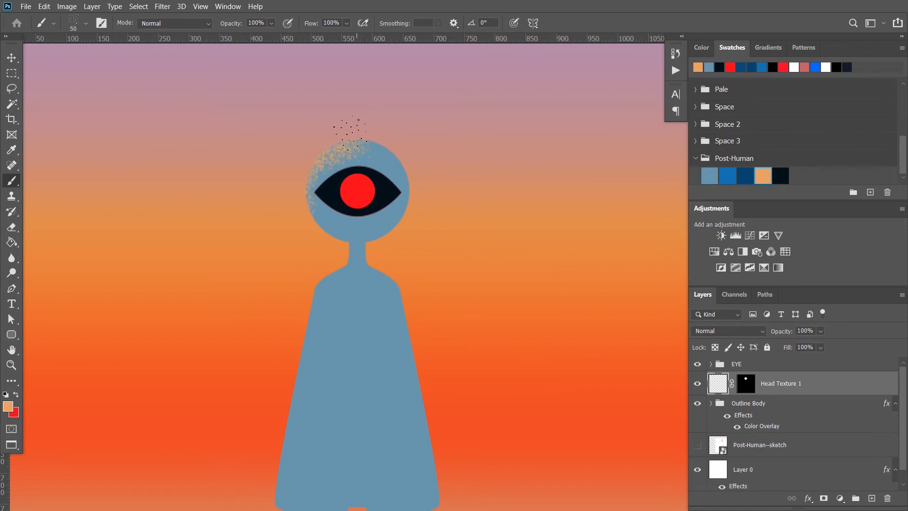
Stipple bright blue over the head's right and lower edges, blending the speckles around the eye with a 45 px brush
{"action": "left_click", "coordinate": [727, 175]}
{"action": "mouse_move", "coordinate": [402, 199]}
{"action": "left_mouse_down"}
{"action": "mouse_move", "coordinate": [407, 189]}
{"action": "mouse_move", "coordinate": [411, 204]}
{"action": "left_mouse_up"}
{"action": "left_click", "coordinate": [366, 161], "text": "alt"}
{"action": "scroll", "coordinate": [374, 159], "scroll_direction": "up", "scroll_amount": 1}
{"action": "key", "text": "bracketleft"}
{"action": "key", "text": "bracketleft"}
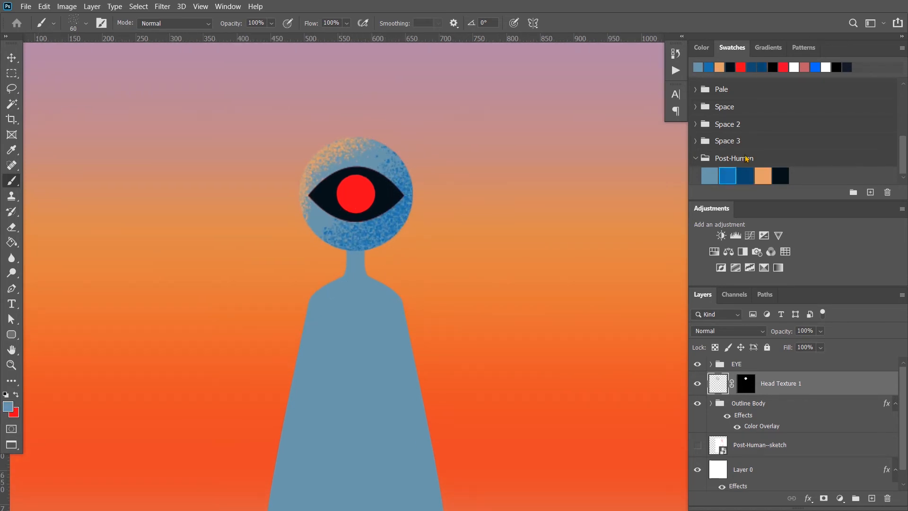
{"action": "left_click_drag", "start_coordinate": [327, 220], "coordinate": [322, 223]}
{"action": "left_click_drag", "start_coordinate": [373, 159], "coordinate": [366, 156]}
{"action": "left_click", "coordinate": [349, 162], "text": "alt"}
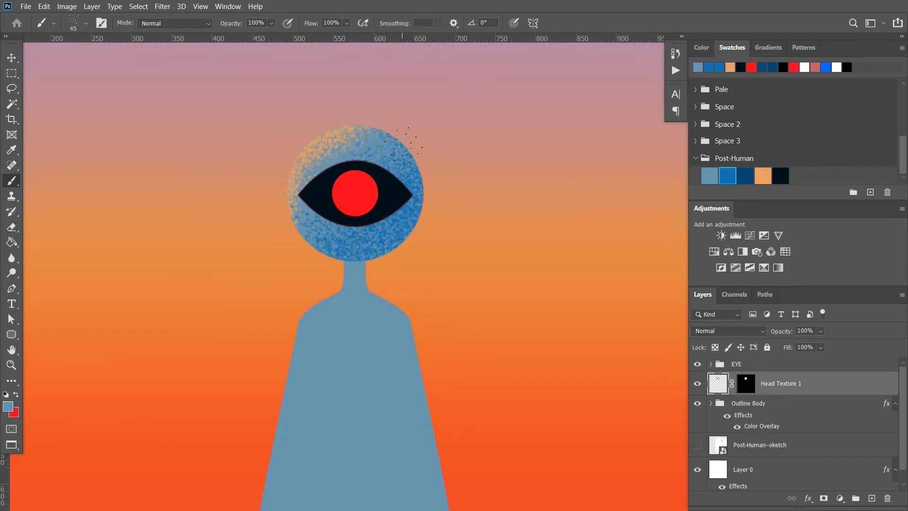
Stipple a dark blue shadow along the head's lower-right edge
{"action": "scroll", "coordinate": [376, 184], "scroll_direction": "up", "scroll_amount": 2}
{"action": "scroll", "coordinate": [437, 187], "scroll_direction": "down", "scroll_amount": 3}
{"action": "left_click", "coordinate": [744, 176]}
{"action": "mouse_move", "coordinate": [427, 206]}
{"action": "left_mouse_down"}
{"action": "mouse_move", "coordinate": [391, 260]}
{"action": "mouse_move", "coordinate": [362, 259]}
{"action": "left_mouse_up"}
Lower the brush opacity to 59% and soften the speckled colour transition across the top and upper right of the head
{"action": "left_click", "coordinate": [762, 176]}
{"action": "left_click_drag", "start_coordinate": [230, 23], "coordinate": [213, 25]}
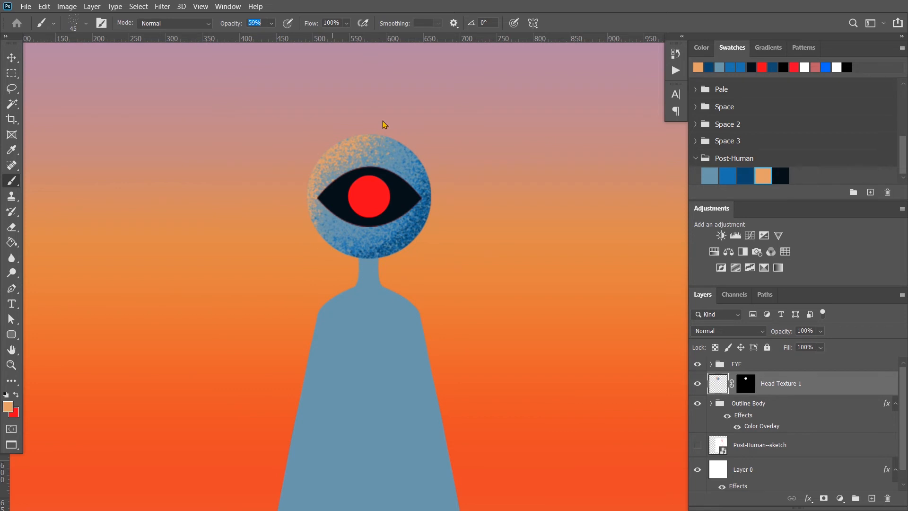
{"action": "left_click", "coordinate": [415, 165], "text": "alt"}
{"action": "left_click_drag", "start_coordinate": [407, 153], "coordinate": [364, 149]}
{"action": "left_click", "coordinate": [727, 175]}
{"action": "scroll", "coordinate": [473, 175], "scroll_direction": "down", "scroll_amount": 2}
{"action": "scroll", "coordinate": [425, 189], "scroll_direction": "up", "scroll_amount": 3}
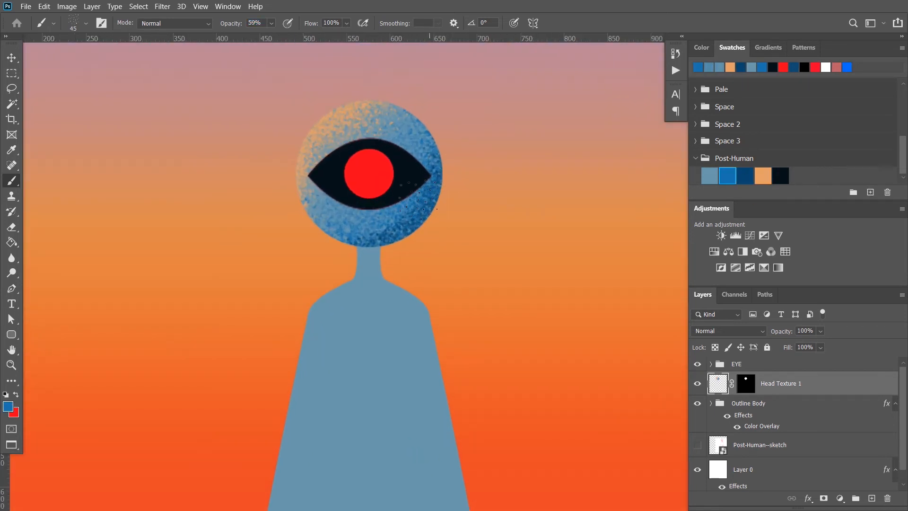
Add a new layer named Body Texture and place it directly below Head Texture 1
{"action": "scroll", "coordinate": [455, 196], "scroll_direction": "down", "scroll_amount": 2}
{"action": "scroll", "coordinate": [455, 196], "scroll_direction": "down", "scroll_amount": 1}
{"action": "left_click", "coordinate": [871, 497]}
{"action": "double_click", "coordinate": [735, 384]}
{"action": "type", "text": "Body Texture"}
{"action": "key", "text": "Return"}
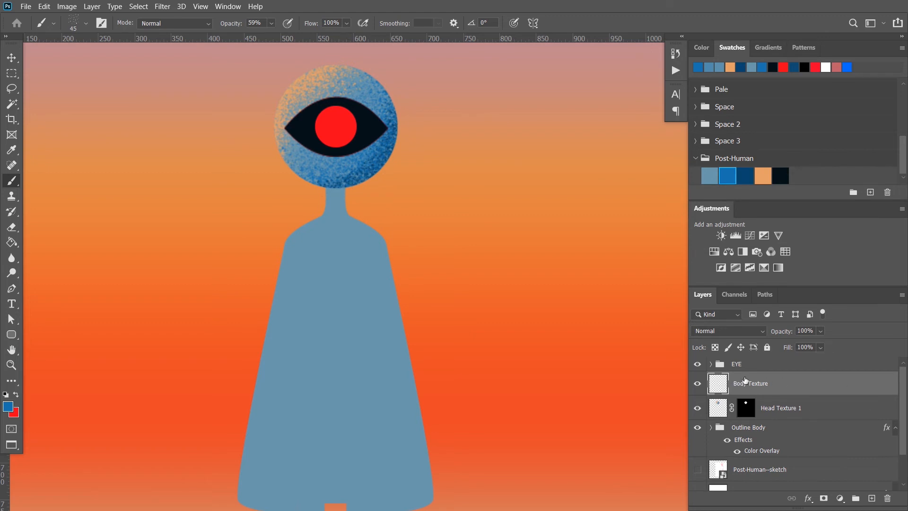
{"action": "left_click_drag", "start_coordinate": [743, 381], "coordinate": [749, 416]}
Mask the Body Texture layer with the outline of the Body layer and collapse the Outline Body group
{"action": "left_click", "coordinate": [710, 427]}
{"action": "scroll", "coordinate": [725, 440], "scroll_direction": "down", "scroll_amount": 11}
{"action": "left_click", "coordinate": [727, 451], "text": "ctrl"}
{"action": "scroll", "coordinate": [741, 419], "scroll_direction": "up", "scroll_amount": 10}
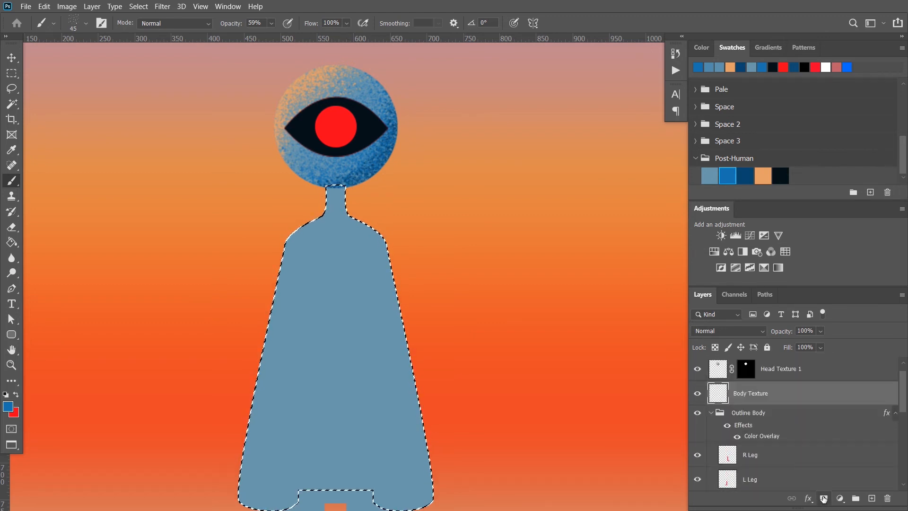
{"action": "left_click", "coordinate": [823, 498]}
{"action": "left_click", "coordinate": [710, 413]}
Stipple dark blue shadows on the neck and right shoulder of Body Texture with a 30 px brush at 100% opacity
{"action": "left_click", "coordinate": [717, 393]}
{"action": "scroll", "coordinate": [340, 180], "scroll_direction": "up", "scroll_amount": 2}
{"action": "left_click", "coordinate": [744, 176]}
{"action": "key", "text": "bracketleft"}
{"action": "key", "text": "bracketleft"}
{"action": "key", "text": "bracketleft"}
{"action": "left_click_drag", "start_coordinate": [332, 186], "coordinate": [346, 181]}
{"action": "left_click_drag", "start_coordinate": [226, 24], "coordinate": [242, 24]}
{"action": "mouse_move", "coordinate": [336, 188]}
{"action": "left_mouse_down"}
{"action": "mouse_move", "coordinate": [355, 186]}
{"action": "mouse_move", "coordinate": [351, 208]}
{"action": "left_mouse_up"}
{"action": "mouse_move", "coordinate": [363, 213]}
{"action": "left_mouse_down"}
{"action": "mouse_move", "coordinate": [401, 245]}
{"action": "mouse_move", "coordinate": [364, 218]}
{"action": "left_mouse_up"}
{"action": "scroll", "coordinate": [423, 174], "scroll_direction": "down", "scroll_amount": 3}
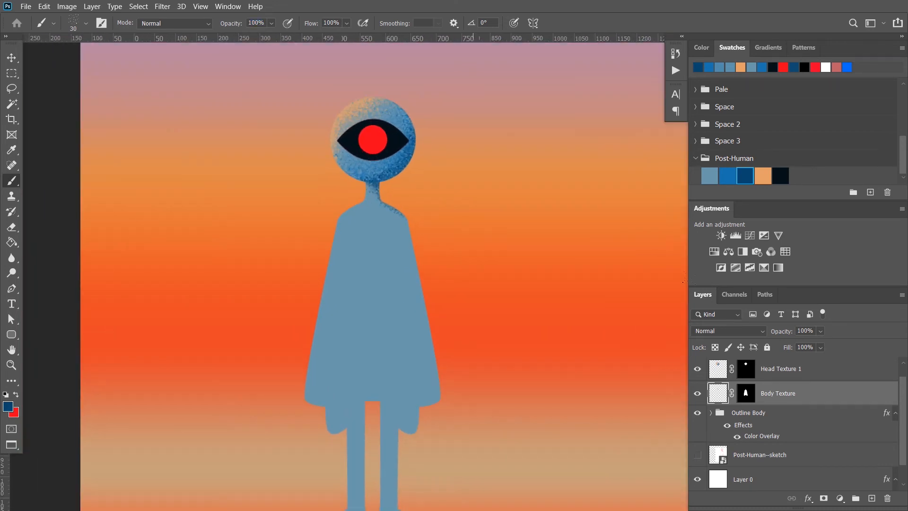
Stipple orange highlights along the figure's left shoulder and upper left side with a 45 px brush
{"action": "left_click", "coordinate": [762, 176]}
{"action": "scroll", "coordinate": [362, 177], "scroll_direction": "up", "scroll_amount": 2}
{"action": "key", "text": "bracketright"}
{"action": "key", "text": "bracketright"}
{"action": "key", "text": "bracketright"}
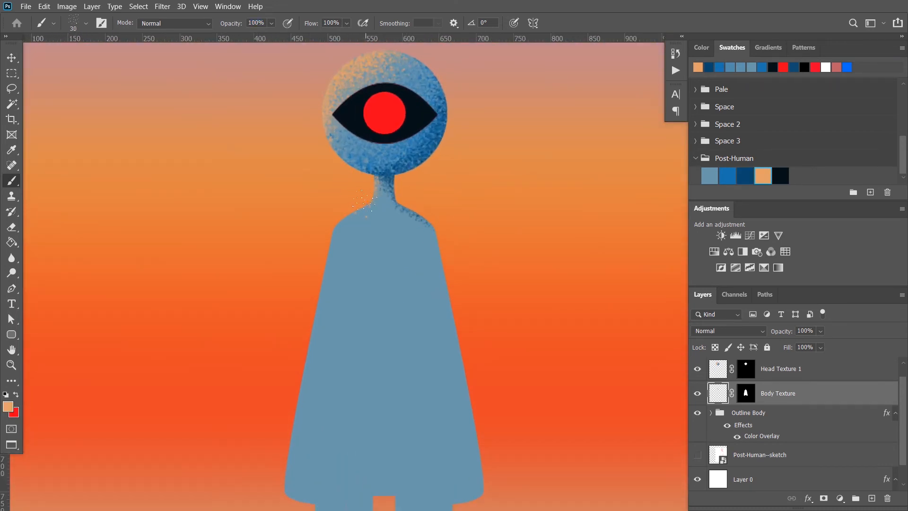
{"action": "scroll", "coordinate": [347, 210], "scroll_direction": "down", "scroll_amount": 2}
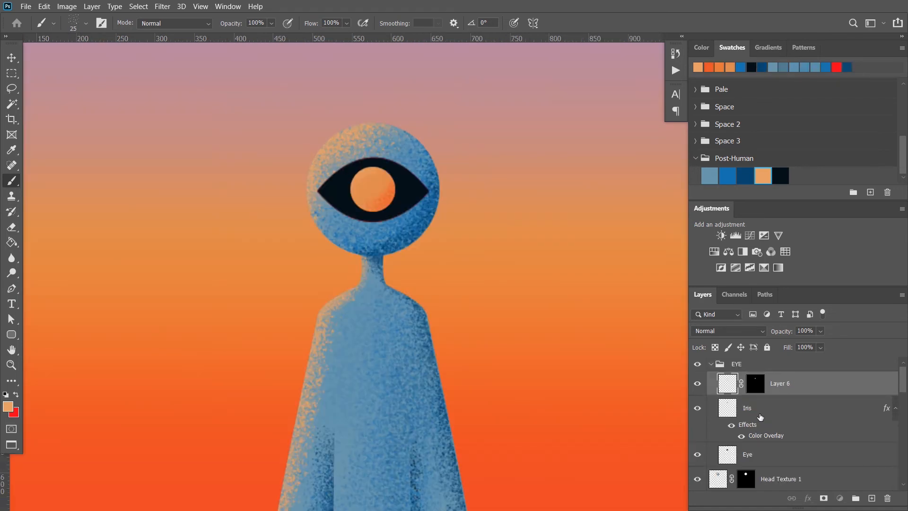
Duplicate the Iris layer and place the copy above Layer 6 in the EYE group
{"action": "left_click", "coordinate": [760, 417]}
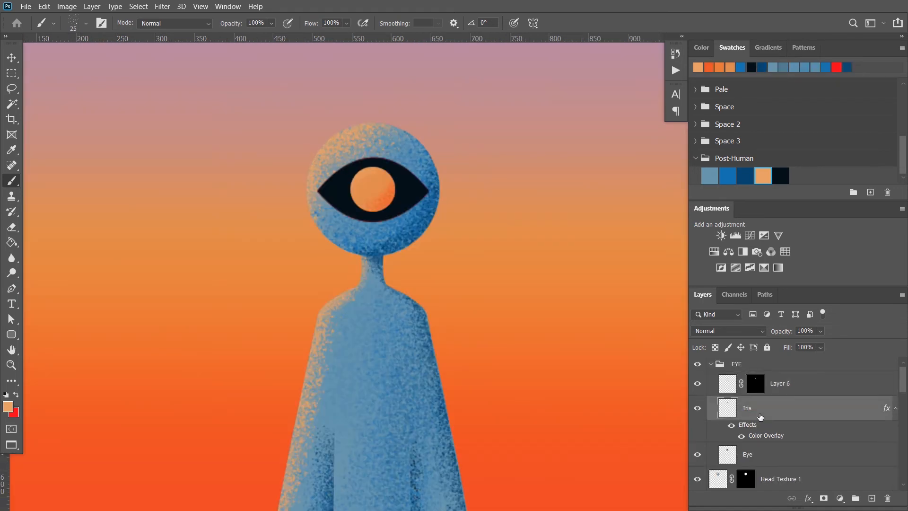
{"action": "left_click_drag", "start_coordinate": [784, 421], "coordinate": [777, 377]}
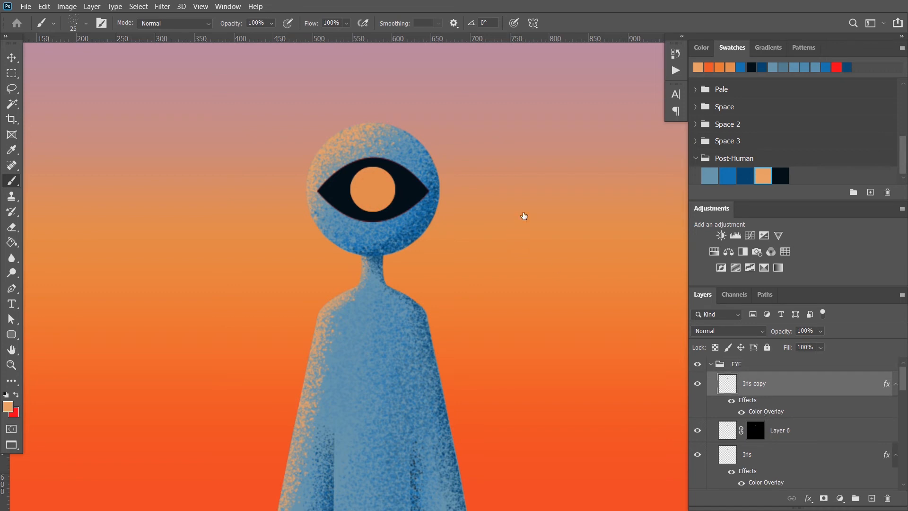
Set the Color Overlay of the Iris copy layer to black to make it the pupil
{"action": "double_click", "coordinate": [758, 411]}
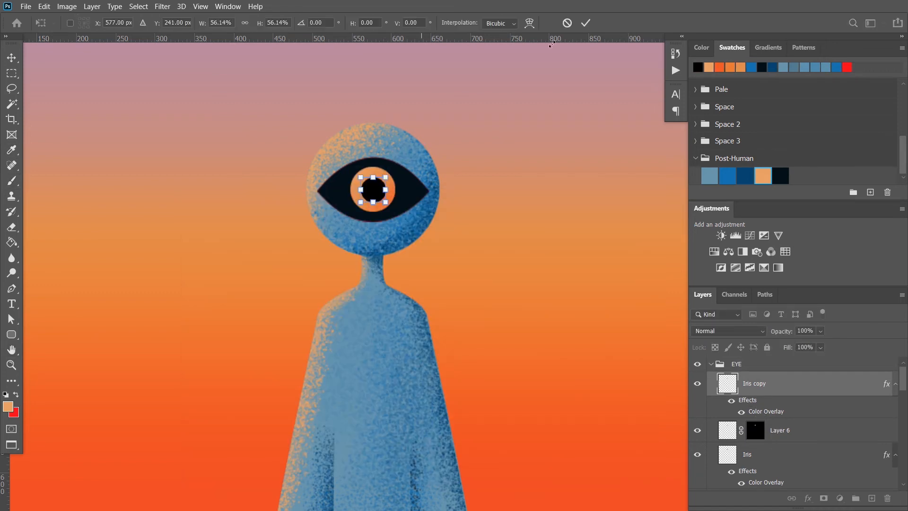
{"action": "scroll", "coordinate": [526, 202], "scroll_direction": "down", "scroll_amount": 5}
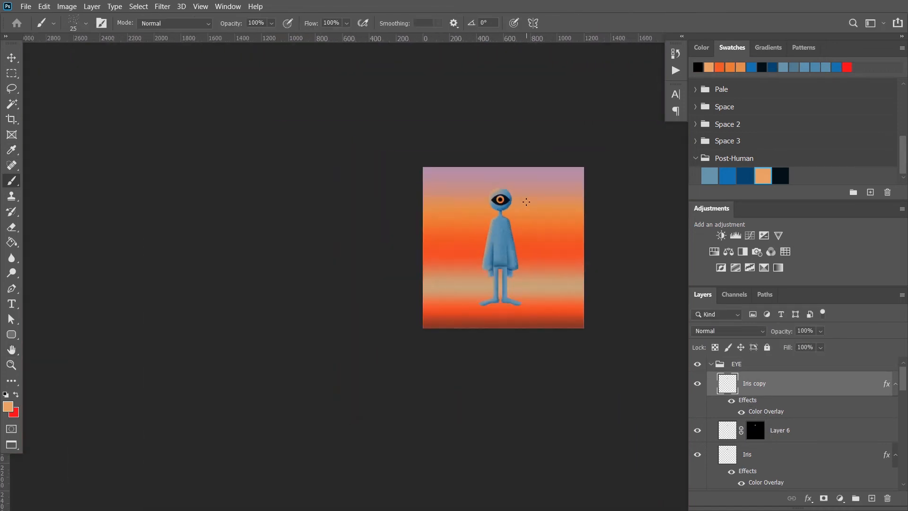
{"action": "scroll", "coordinate": [526, 201], "scroll_direction": "up", "scroll_amount": 10}
On a new layer above Iris copy, stipple blue at the upper left and orange at the lower right within the pupil's outline
{"action": "left_click", "coordinate": [727, 384], "text": "ctrl"}
{"action": "left_click", "coordinate": [872, 498]}
{"action": "left_click", "coordinate": [708, 175]}
{"action": "left_click_drag", "start_coordinate": [419, 189], "coordinate": [420, 175]}
{"action": "left_click", "coordinate": [762, 176]}
{"action": "left_click_drag", "start_coordinate": [438, 210], "coordinate": [453, 202]}
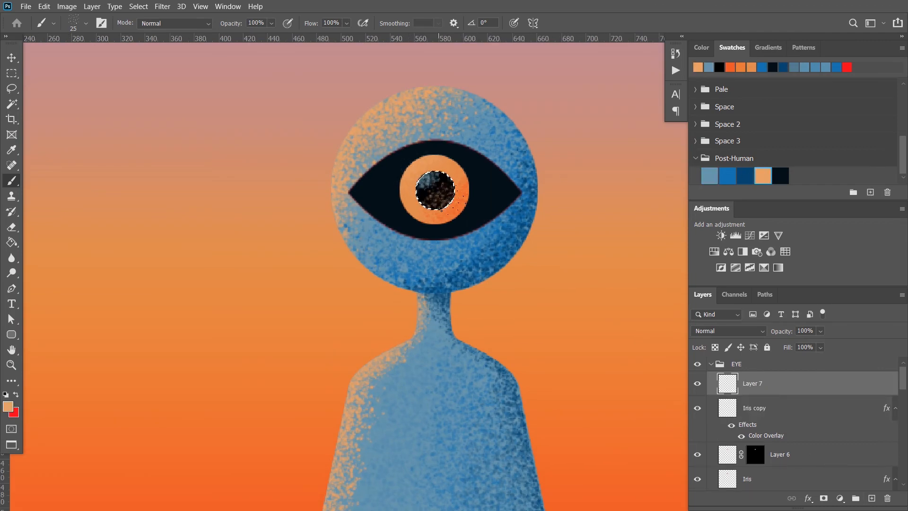
{"action": "key", "text": "ctrl+d"}
Reselect the pupil's outline and add finer orange and blue speckles to Layer 7 with a 7 px brush
{"action": "scroll", "coordinate": [517, 218], "scroll_direction": "down", "scroll_amount": 5}
{"action": "scroll", "coordinate": [517, 189], "scroll_direction": "up", "scroll_amount": 5}
{"action": "left_click", "coordinate": [727, 407], "text": "ctrl"}
{"action": "scroll", "coordinate": [525, 257], "scroll_direction": "up", "scroll_amount": 4}
{"action": "key", "text": "bracketleft"}
{"action": "key", "text": "bracketleft"}
{"action": "key", "text": "bracketleft"}
{"action": "key", "text": "bracketleft"}
{"action": "key", "text": "bracketleft"}
{"action": "key", "text": "bracketleft"}
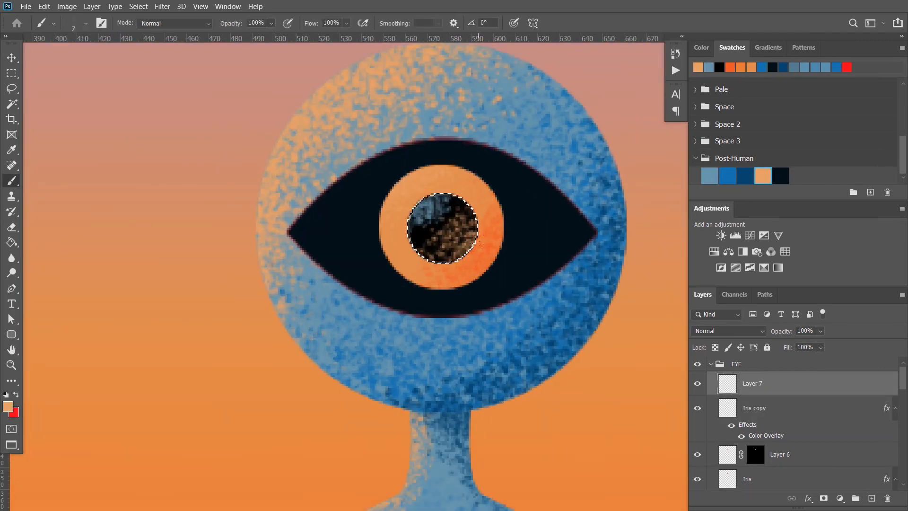
{"action": "left_click_drag", "start_coordinate": [481, 245], "coordinate": [457, 261]}
{"action": "left_click", "coordinate": [709, 176]}
{"action": "left_click_drag", "start_coordinate": [411, 229], "coordinate": [421, 201]}
{"action": "key", "text": "ctrl+d"}
Soften the lower-right pupil speckles on Layer 7 with a soft 40 px eraser, limited to the Iris copy's outline
{"action": "left_click", "coordinate": [754, 407]}
{"action": "scroll", "coordinate": [608, 219], "scroll_direction": "down", "scroll_amount": 5}
{"action": "scroll", "coordinate": [603, 227], "scroll_direction": "up", "scroll_amount": 5}
{"action": "scroll", "coordinate": [608, 203], "scroll_direction": "down", "scroll_amount": 5}
{"action": "left_click_drag", "start_coordinate": [638, 258], "coordinate": [469, 241]}
{"action": "scroll", "coordinate": [402, 383], "scroll_direction": "up", "scroll_amount": 3}
{"action": "scroll", "coordinate": [432, 387], "scroll_direction": "down", "scroll_amount": 1}
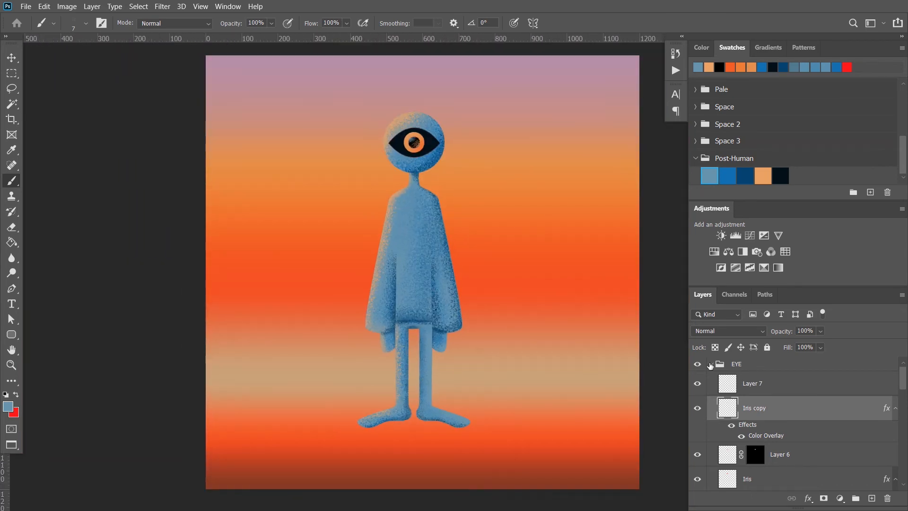
{"action": "scroll", "coordinate": [424, 156], "scroll_direction": "up", "scroll_amount": 6}
{"action": "key", "text": "e"}
{"action": "left_click", "coordinate": [727, 407], "text": "ctrl"}
{"action": "left_click", "coordinate": [752, 384]}
{"action": "left_click", "coordinate": [85, 23]}
{"action": "left_click", "coordinate": [25, 112]}
{"action": "left_click_drag", "start_coordinate": [412, 118], "coordinate": [392, 115]}
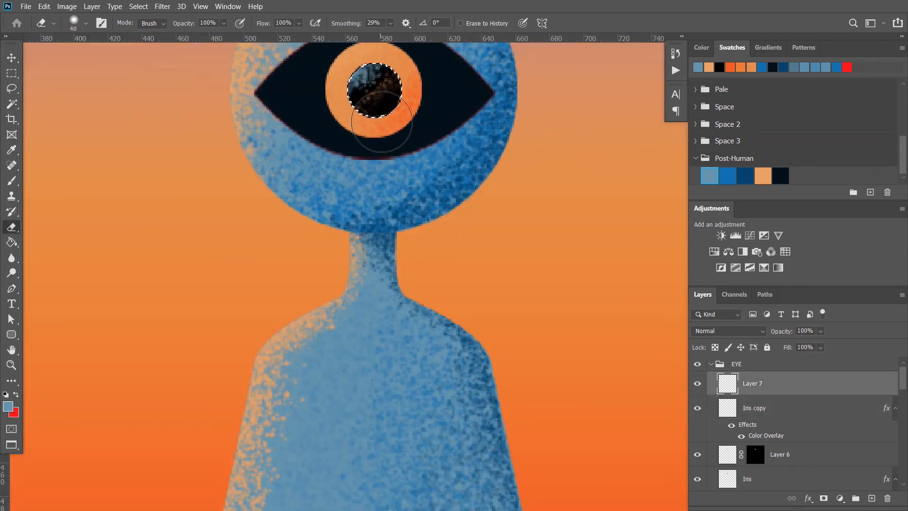
{"action": "scroll", "coordinate": [416, 208], "scroll_direction": "down", "scroll_amount": 6}
Add a new layer below the Outline Body group and make a wide, flat elliptical selection under the feet
{"action": "scroll", "coordinate": [752, 426], "scroll_direction": "down", "scroll_amount": 3}
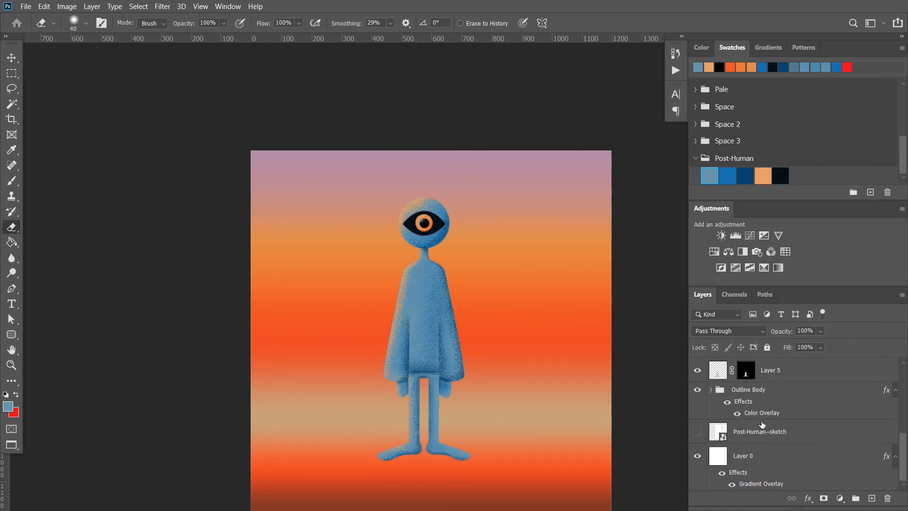
{"action": "left_click", "coordinate": [867, 499]}
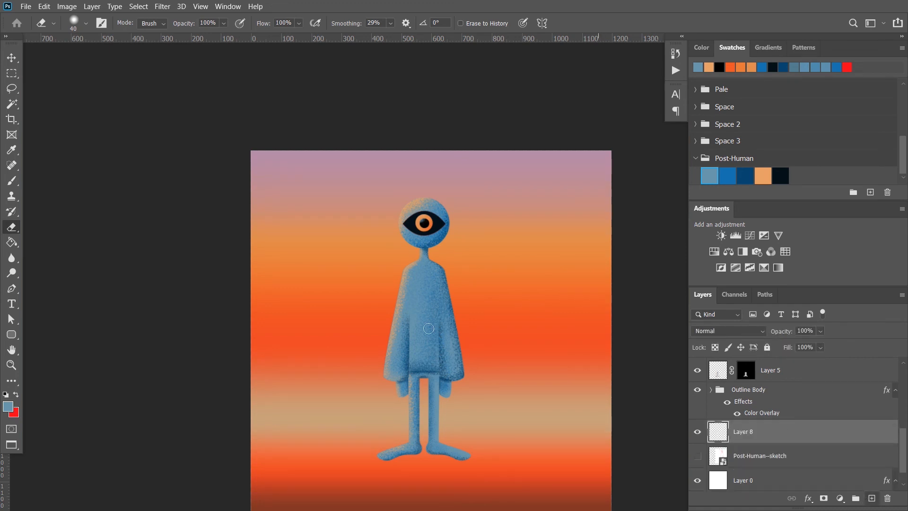
{"action": "right_click", "coordinate": [12, 73]}
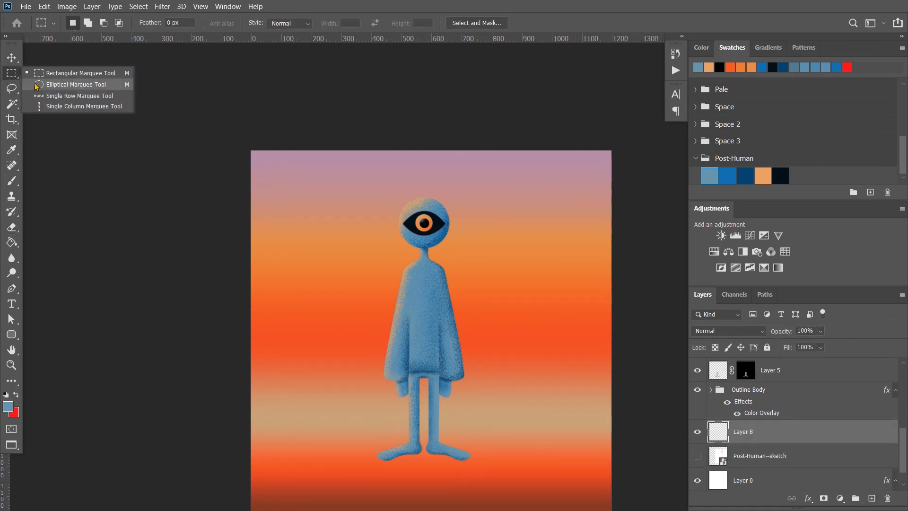
{"action": "left_click", "coordinate": [52, 84]}
{"action": "left_click_drag", "start_coordinate": [382, 450], "coordinate": [538, 467]}
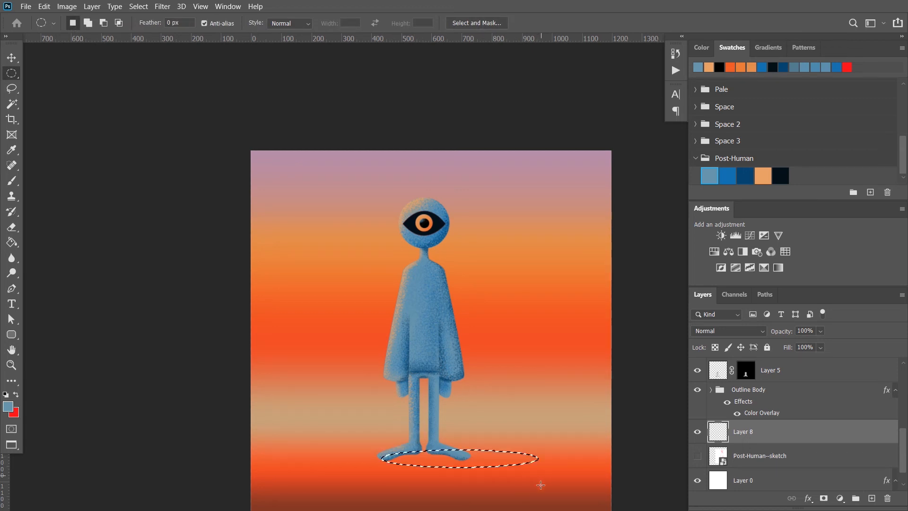
Stipple a near-black ground shadow inside the elliptical selection with an 80 px brush, and deselect
{"action": "key", "text": "b"}
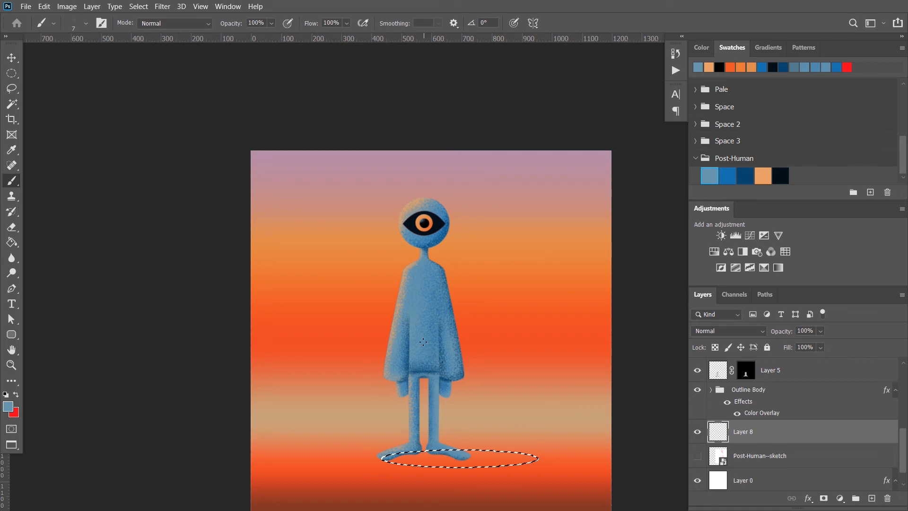
{"action": "left_click", "coordinate": [780, 175]}
{"action": "left_click", "coordinate": [425, 460]}
{"action": "mouse_move", "coordinate": [416, 462]}
{"action": "left_mouse_down"}
{"action": "mouse_move", "coordinate": [501, 461]}
{"action": "mouse_move", "coordinate": [401, 462]}
{"action": "left_mouse_up"}
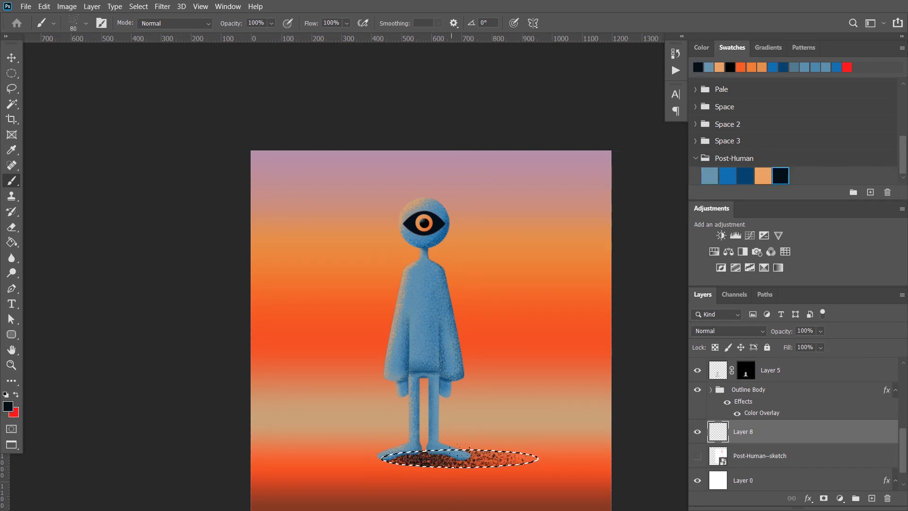
{"action": "key", "text": "ctrl+d"}
Adjust the size of the speckled ground shadow slightly with Free Transform
{"action": "scroll", "coordinate": [502, 381], "scroll_direction": "down", "scroll_amount": 3}
{"action": "scroll", "coordinate": [496, 433], "scroll_direction": "up", "scroll_amount": 8}
{"action": "key", "text": "ctrl+t"}
{"action": "left_click_drag", "start_coordinate": [520, 432], "coordinate": [513, 429]}
{"action": "left_click", "coordinate": [586, 24]}
{"action": "scroll", "coordinate": [402, 255], "scroll_direction": "down", "scroll_amount": 8}
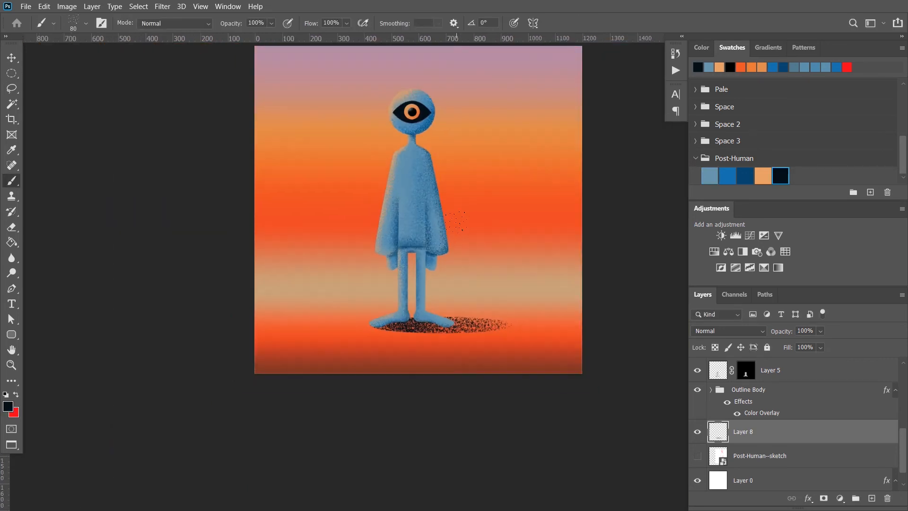
Stipple extra near-black shading on Layer 5 with a smaller brush at 54% opacity
{"action": "scroll", "coordinate": [331, 352], "scroll_direction": "up", "scroll_amount": 4}
{"action": "left_click", "coordinate": [719, 371]}
{"action": "scroll", "coordinate": [468, 236], "scroll_direction": "up", "scroll_amount": 4}
{"action": "left_click", "coordinate": [458, 204], "text": "alt"}
{"action": "scroll", "coordinate": [382, 359], "scroll_direction": "up", "scroll_amount": 5}
{"action": "key", "text": "bracketleft"}
{"action": "key", "text": "bracketleft"}
{"action": "key", "text": "bracketleft"}
{"action": "key", "text": "bracketleft"}
{"action": "key", "text": "bracketleft"}
{"action": "key", "text": "bracketleft"}
{"action": "left_click", "coordinate": [781, 175]}
{"action": "left_click_drag", "start_coordinate": [232, 23], "coordinate": [221, 23]}
{"action": "left_click_drag", "start_coordinate": [385, 341], "coordinate": [340, 351]}
{"action": "scroll", "coordinate": [470, 367], "scroll_direction": "down", "scroll_amount": 8}
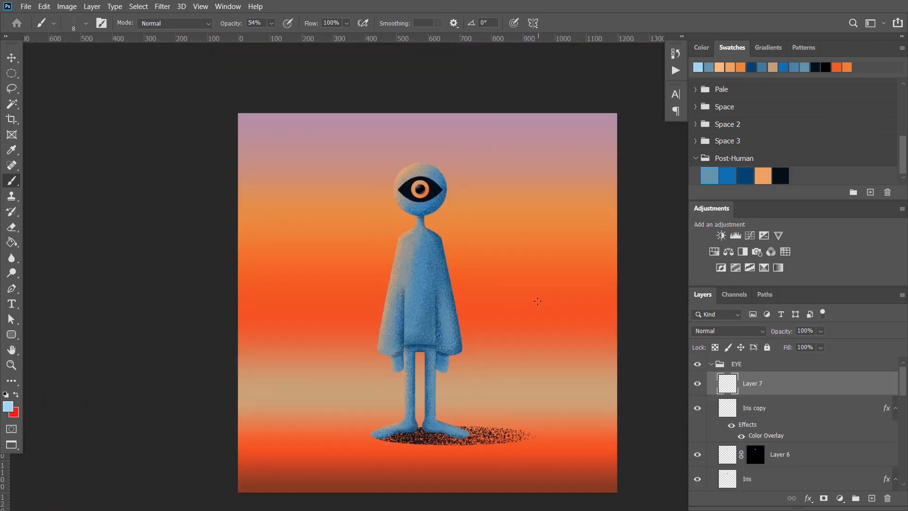
Collapse the EYE group, stamp all visible layers into a new layer above it, and convert that layer to a smart object
{"action": "left_click", "coordinate": [713, 368]}
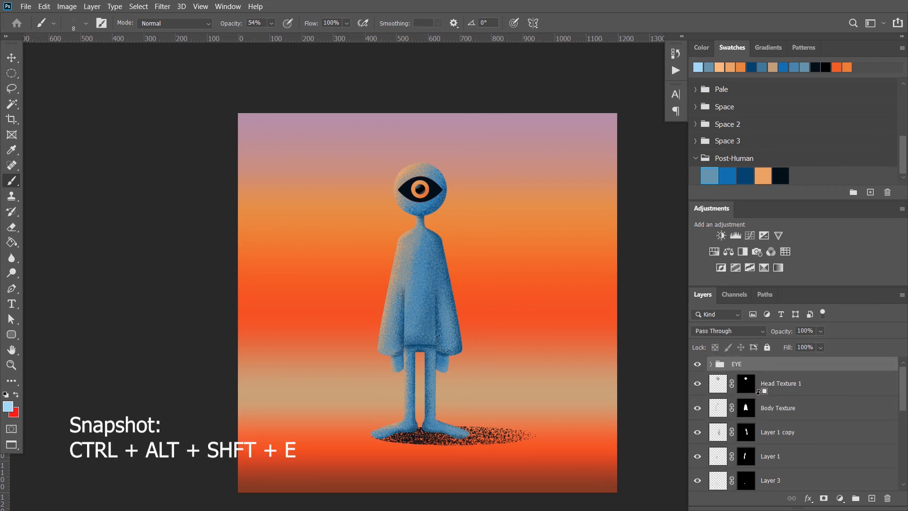
{"action": "key", "text": "ctrl+alt+shift+e"}
{"action": "right_click", "coordinate": [754, 373]}
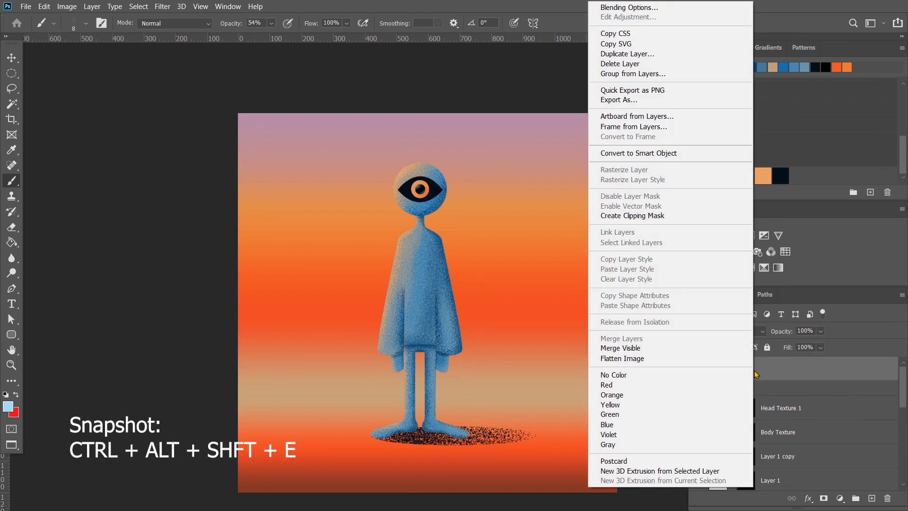
{"action": "left_click", "coordinate": [651, 153]}
Apply a subtle Add Noise smart filter to Layer 9 with Gaussian distribution and Monochromatic enabled
{"action": "left_click", "coordinate": [166, 5]}
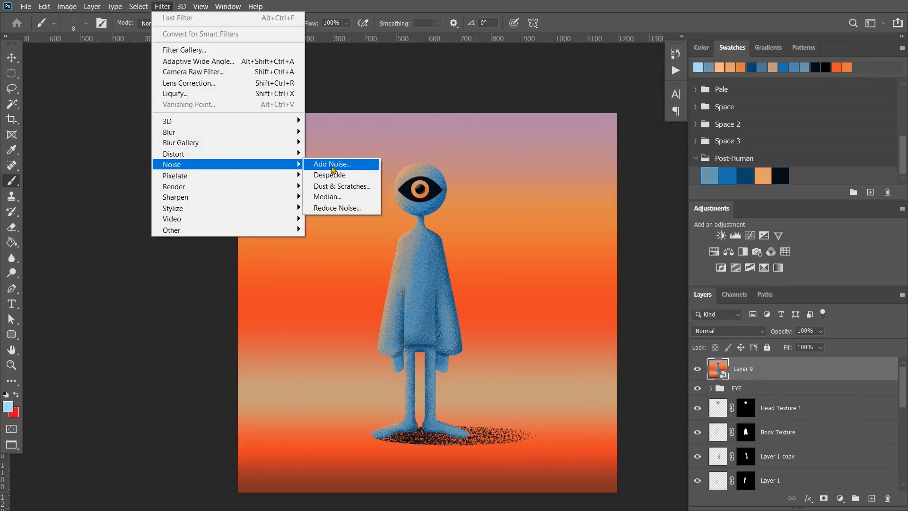
{"action": "left_click", "coordinate": [333, 166]}
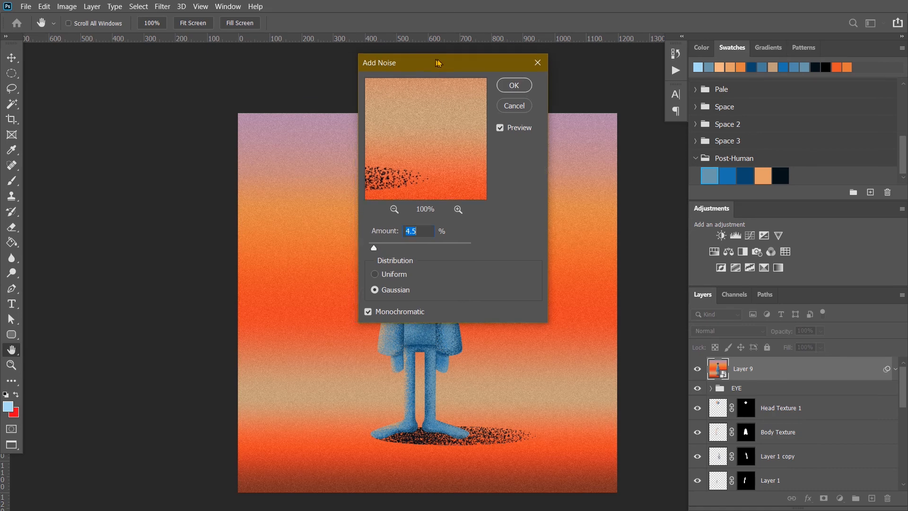
{"action": "left_click_drag", "start_coordinate": [431, 62], "coordinate": [712, 79]}
{"action": "left_click_drag", "start_coordinate": [650, 266], "coordinate": [648, 266]}
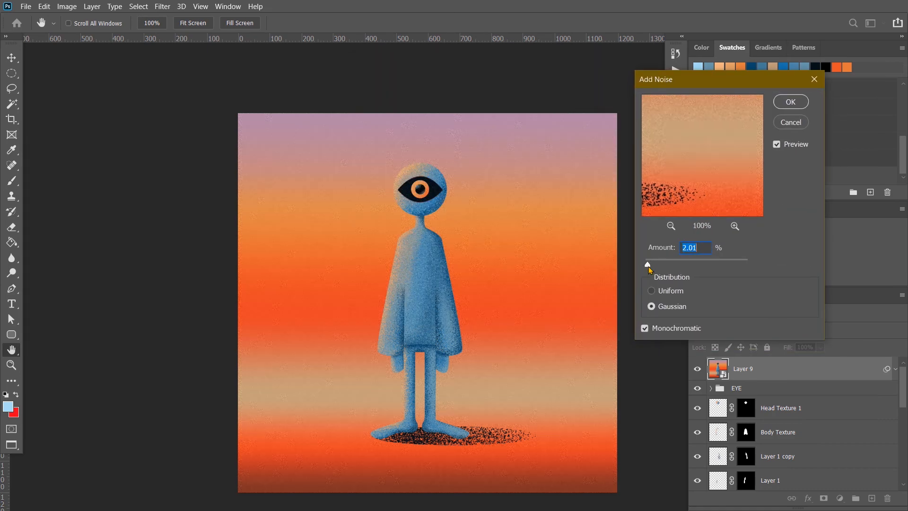
{"action": "left_click_drag", "start_coordinate": [647, 265], "coordinate": [650, 267]}
{"action": "left_click", "coordinate": [776, 100]}
{"action": "scroll", "coordinate": [434, 299], "scroll_direction": "down", "scroll_amount": 7}
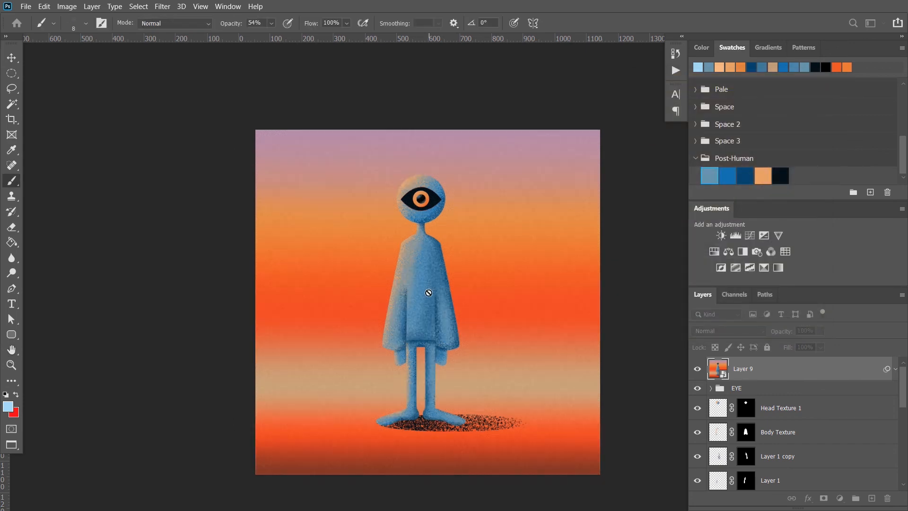
{"action": "scroll", "coordinate": [435, 298], "scroll_direction": "up", "scroll_amount": 5}
{"action": "scroll", "coordinate": [435, 297], "scroll_direction": "up", "scroll_amount": 3}
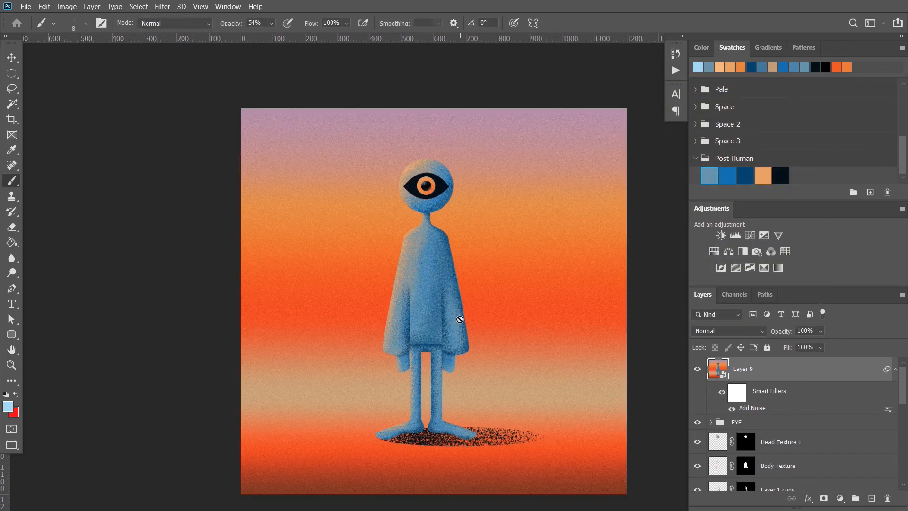